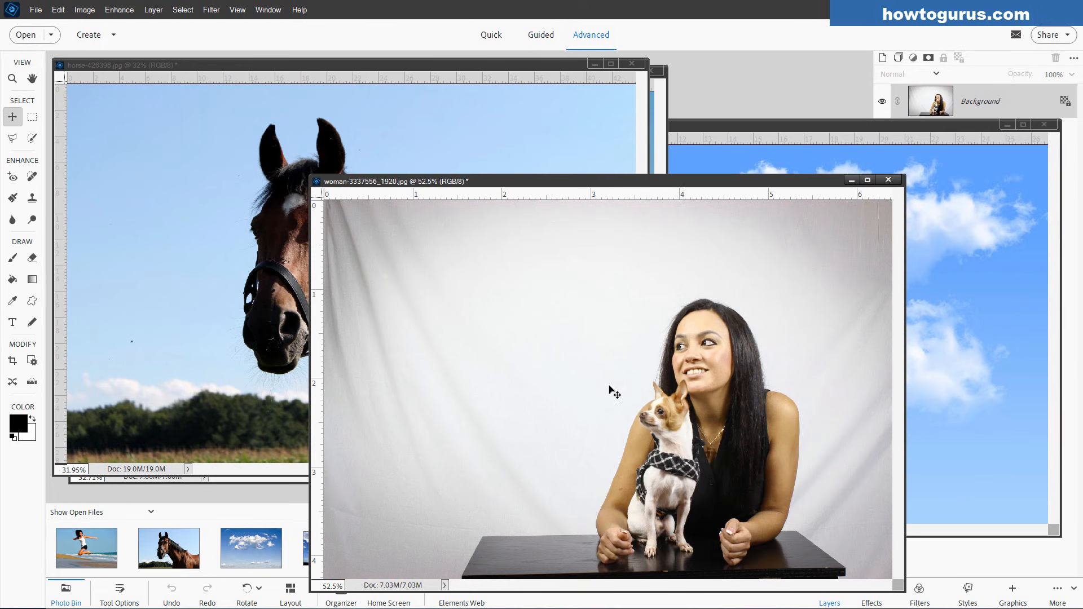
Step: Minimize all the open floating photo windows to clear the workspace
left_click_drag(680, 179, 678, 136)
left_click_drag(515, 165, 511, 173)
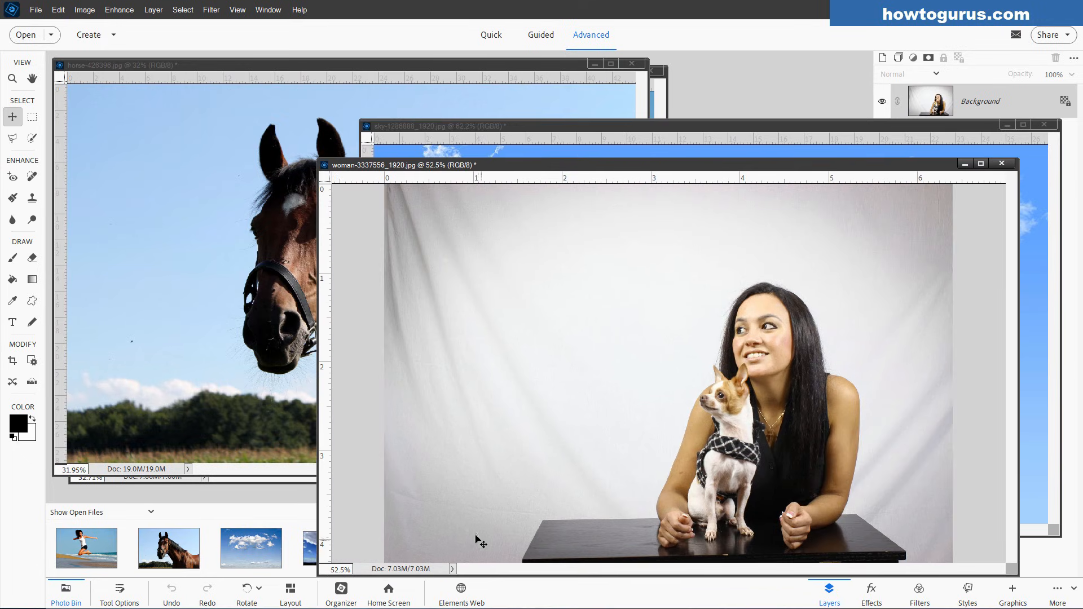
left_click(966, 163)
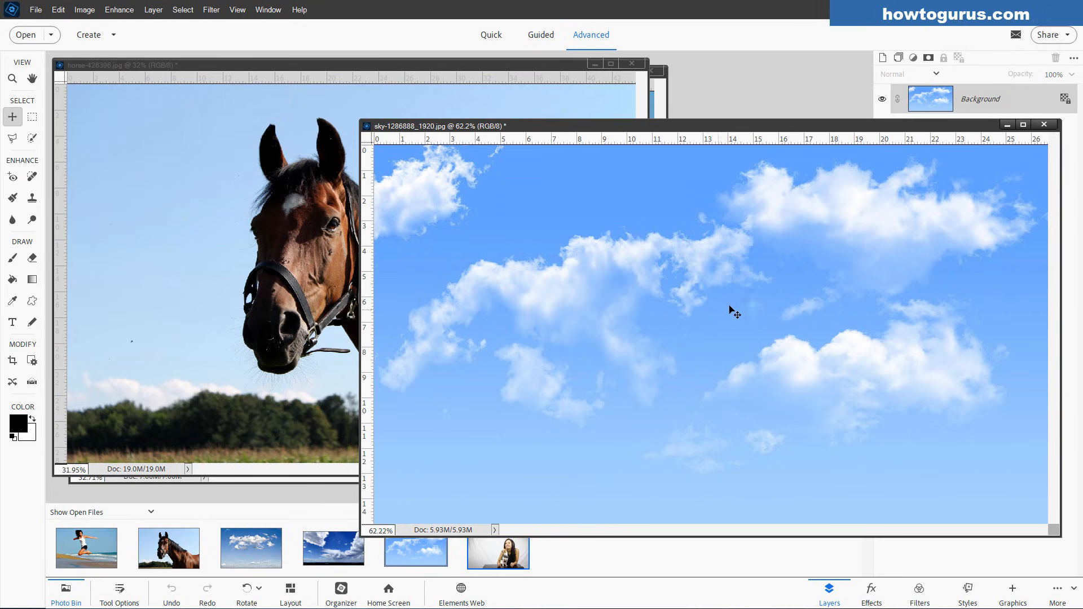
left_click(1003, 125)
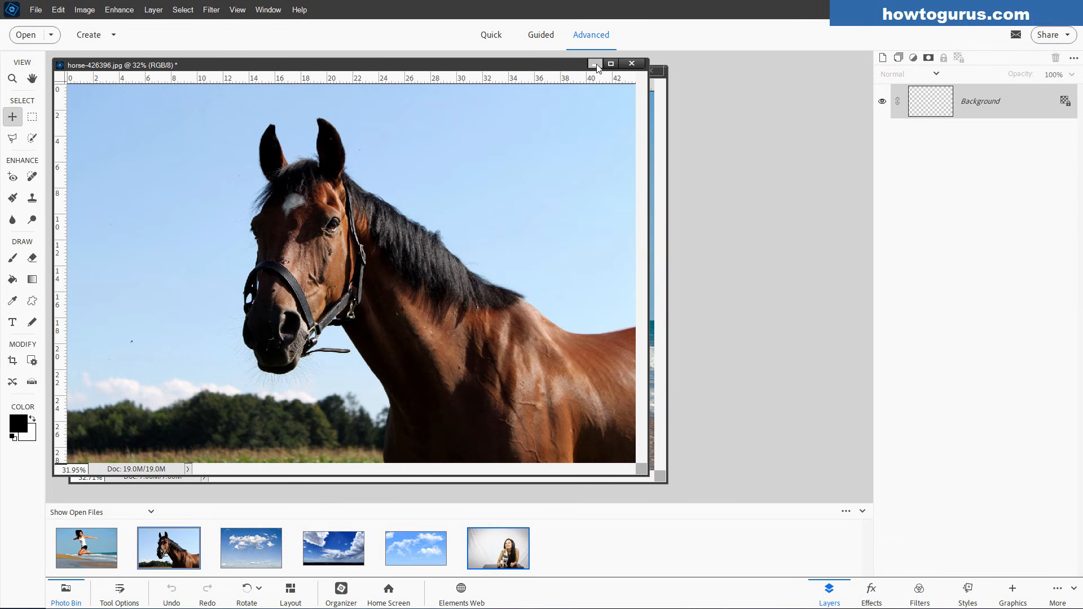
left_click(595, 63)
left_click(614, 72)
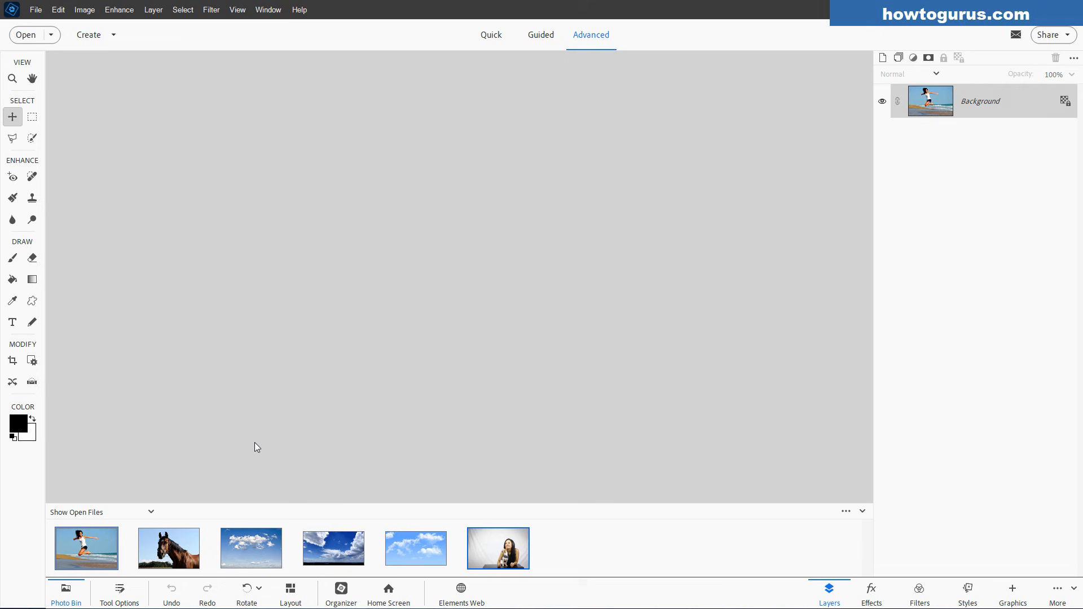
Step: Reopen the horse photo as a docked tab and fit it to the workspace
left_click(183, 545)
left_click_drag(473, 68, 536, 60)
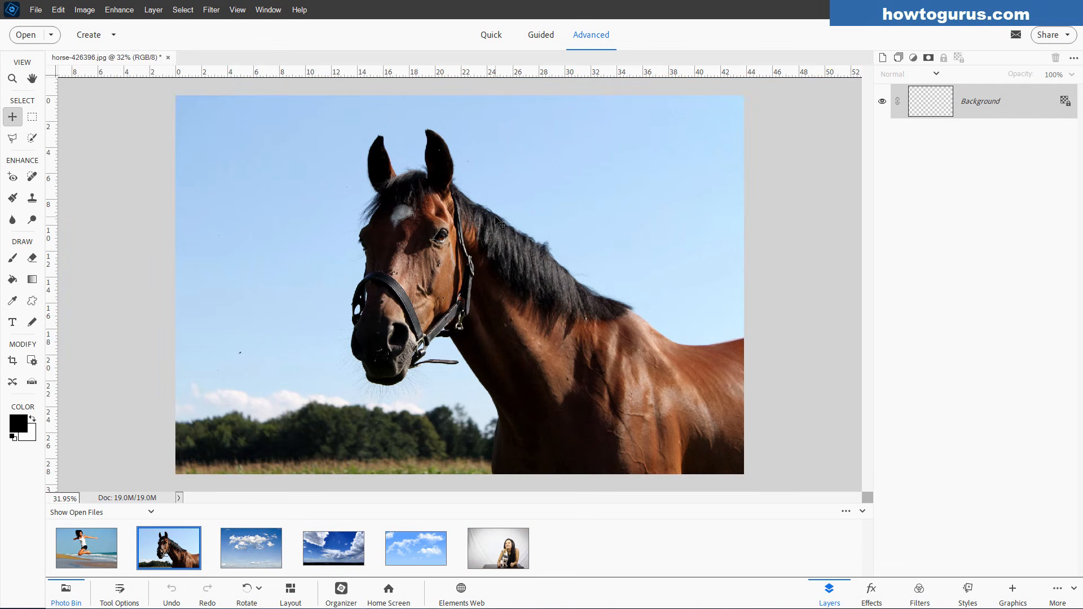
key("ctrl+0")
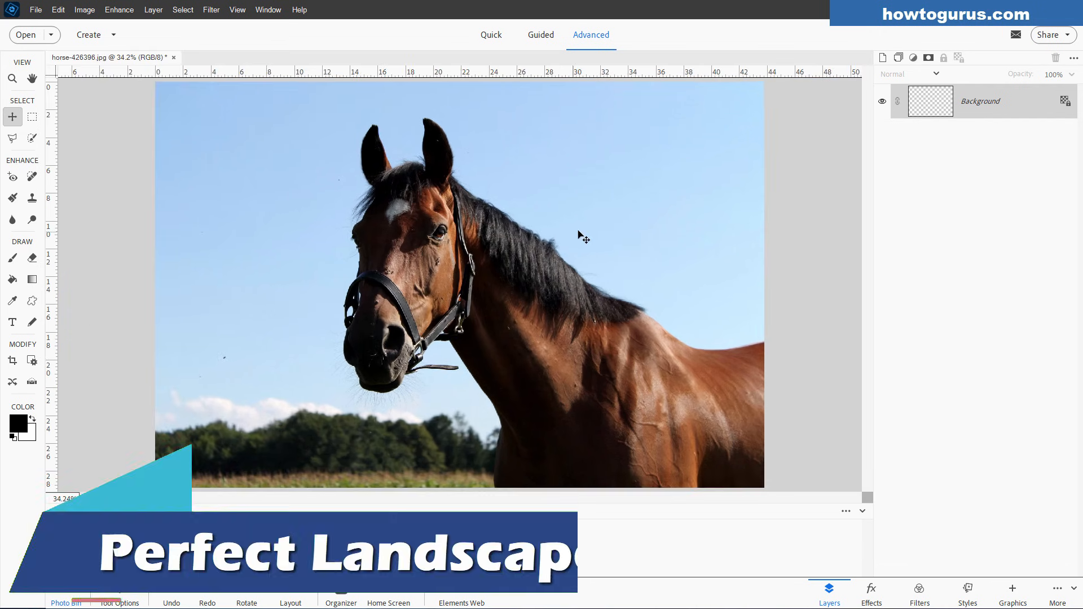
Step: Open the Perfect Landscape guided edit from the Special Edits for the horse photo
left_click(542, 36)
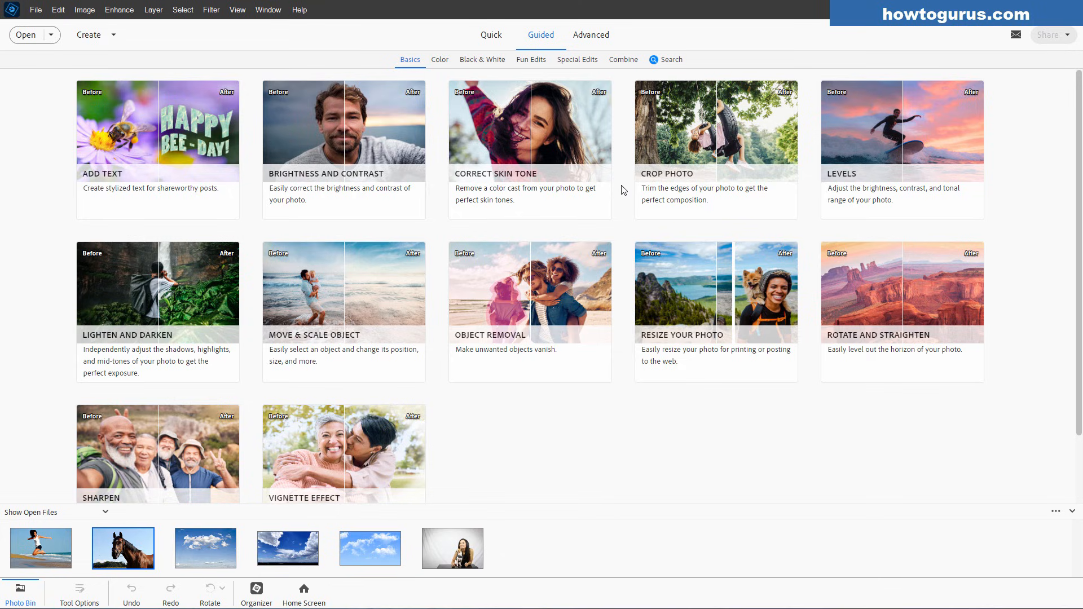
left_click(578, 62)
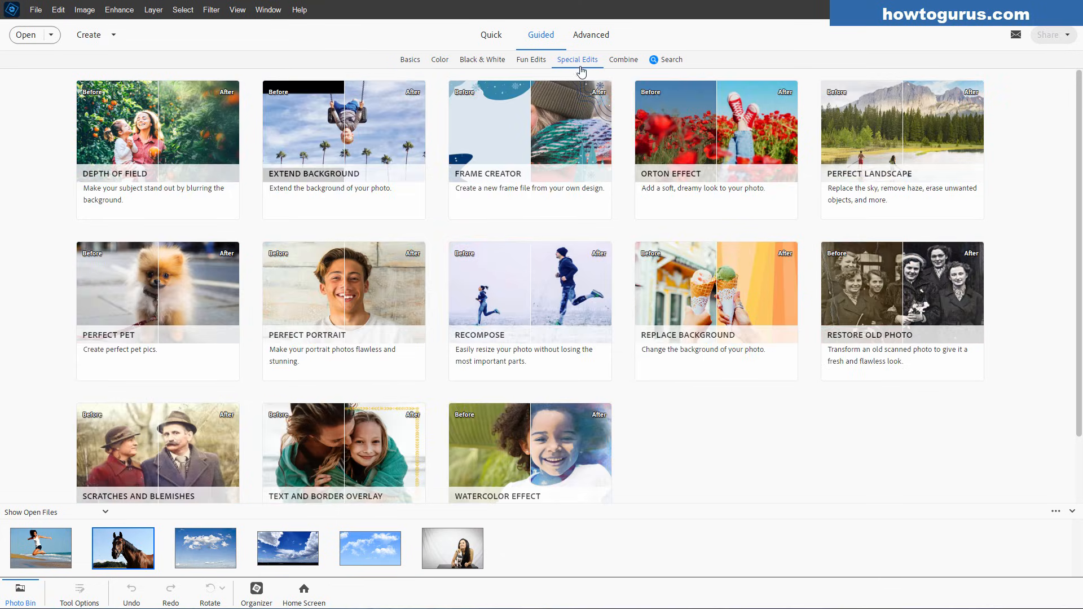
left_click(897, 138)
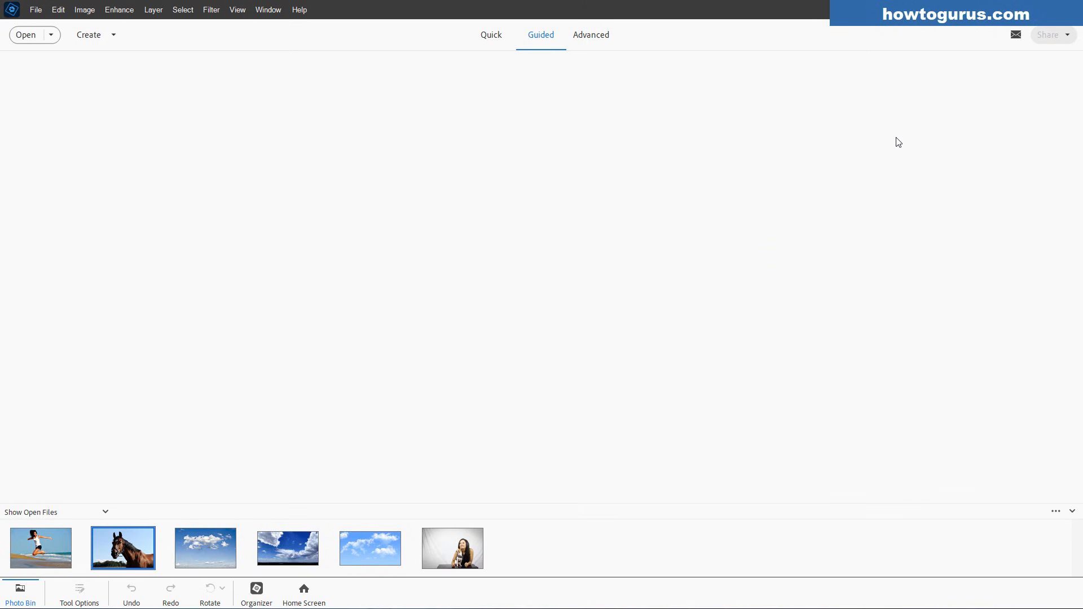
mouse_move(988, 182)
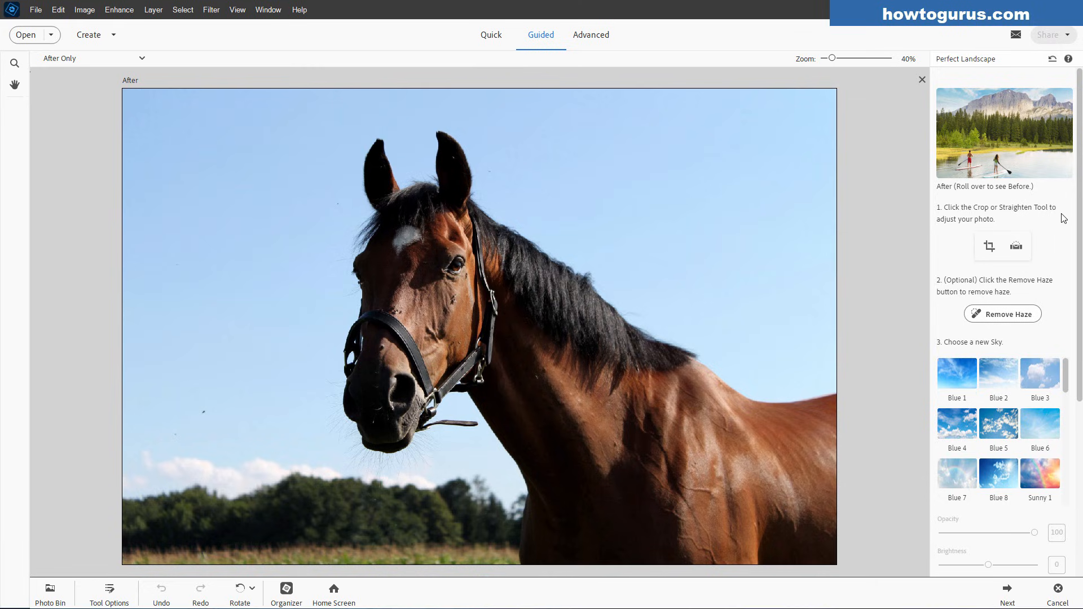
Step: Replace the sky with the Blue 5 preset after trying Blue 4, and set its opacity to 68 and brightness to 18
left_click_drag(1079, 197, 1076, 286)
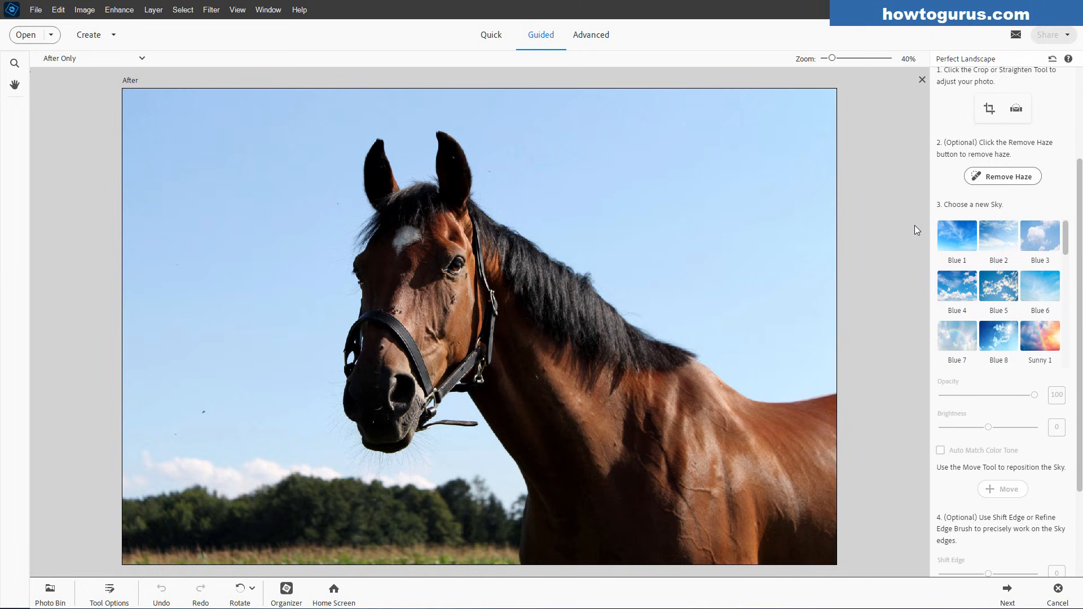
left_click(970, 286)
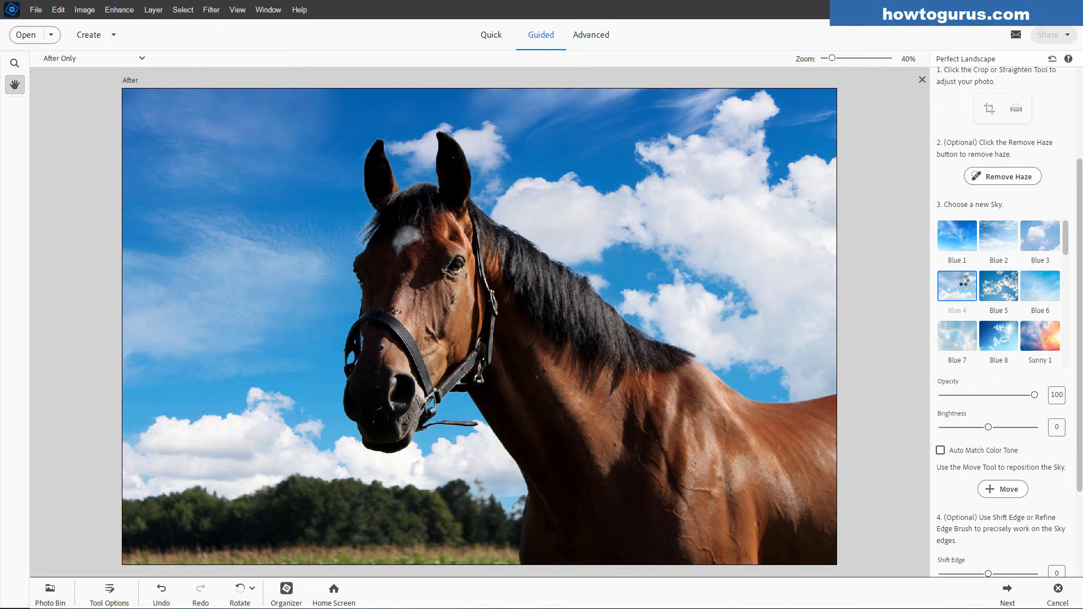
left_click(1011, 287)
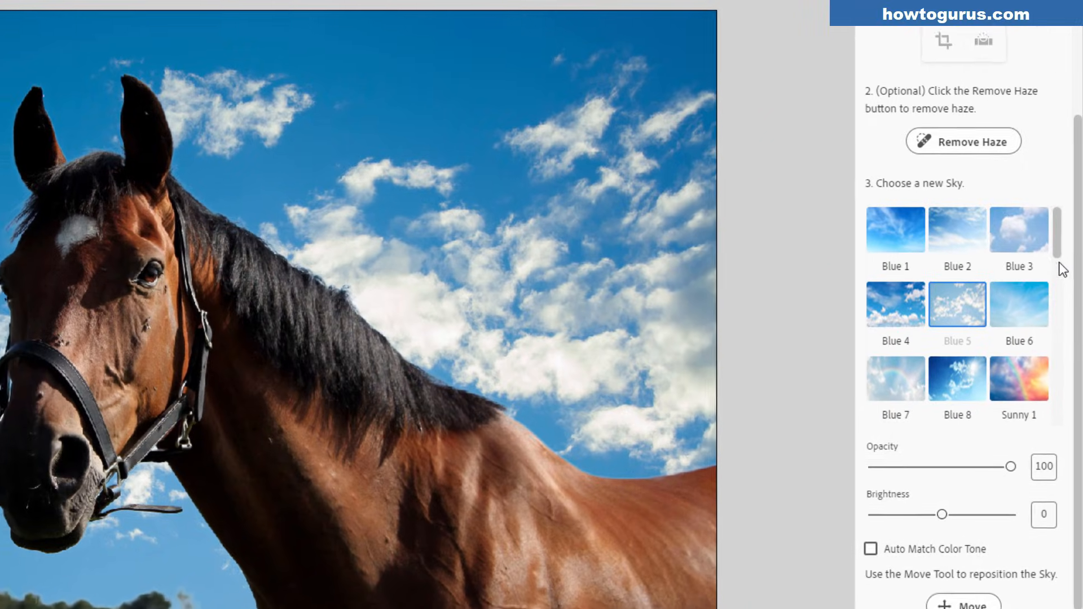
left_click_drag(1066, 246, 1072, 205)
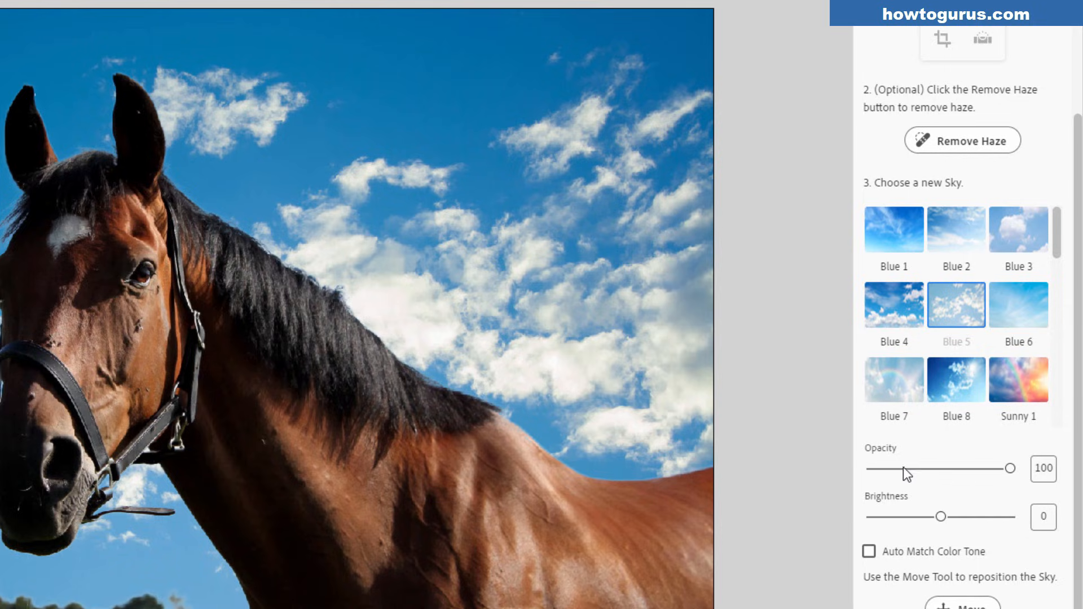
left_click_drag(942, 468, 965, 469)
mouse_move(940, 517)
left_mouse_down()
mouse_move(963, 517)
mouse_move(953, 517)
left_mouse_up()
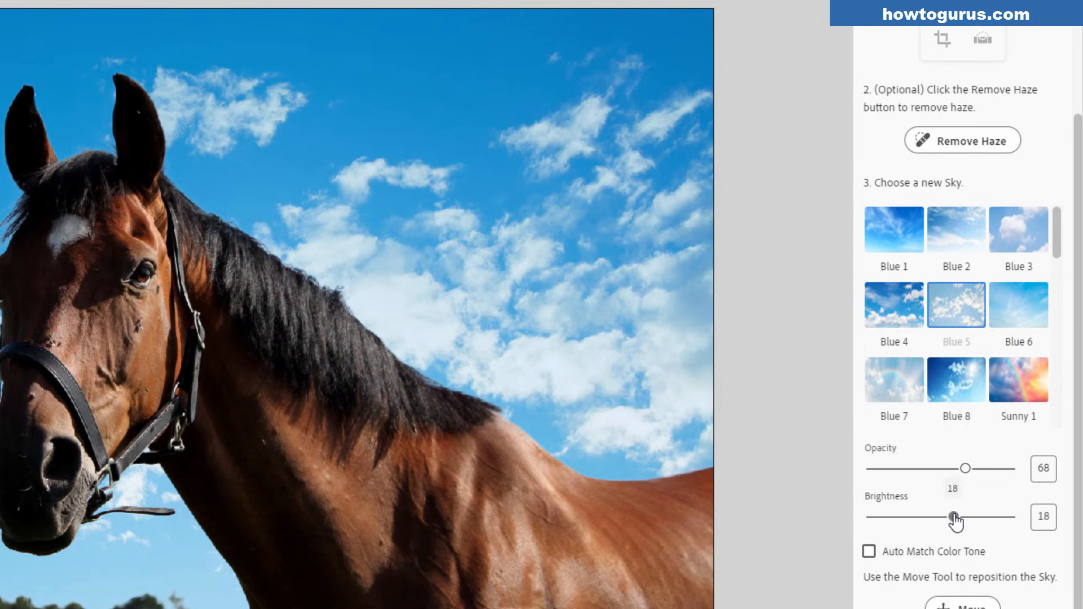
Step: Finish the Perfect Landscape edit and continue editing the horse photo in Advanced mode
scroll(1061, 417, "down", 3)
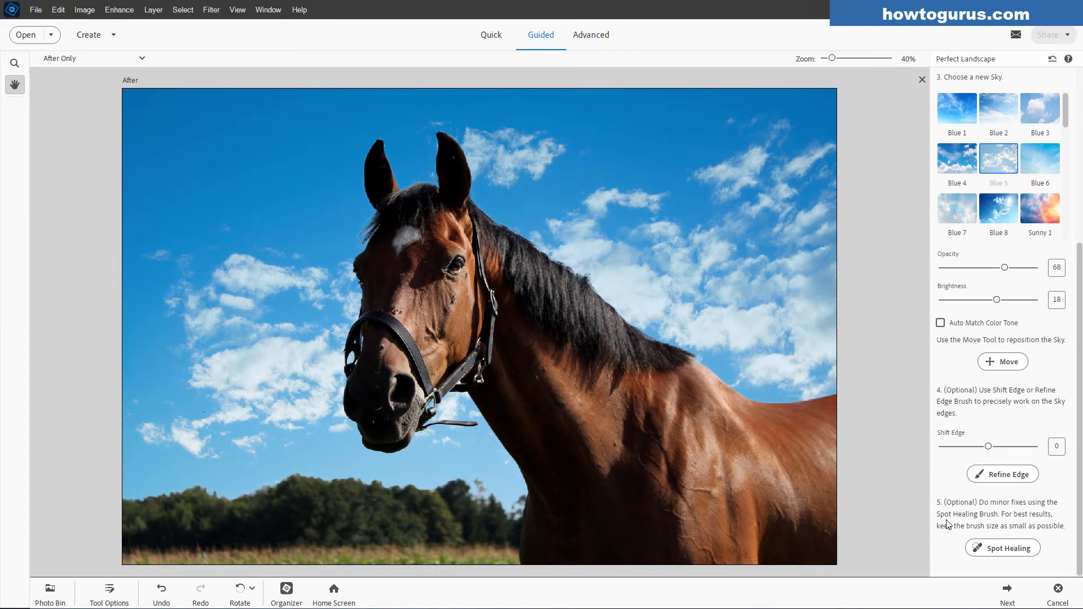
left_click(1007, 590)
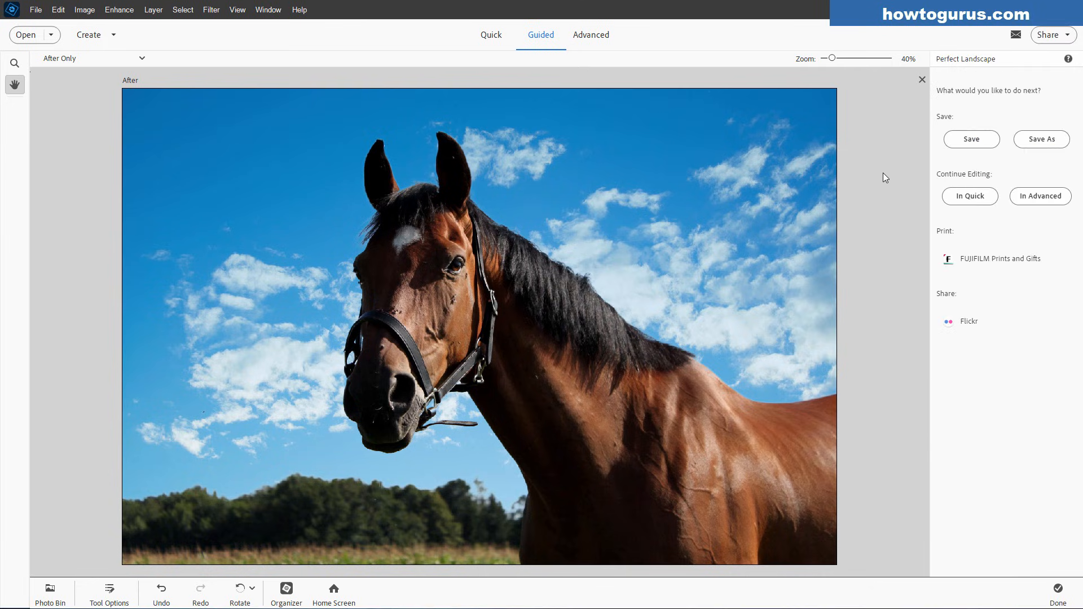
left_click(1040, 200)
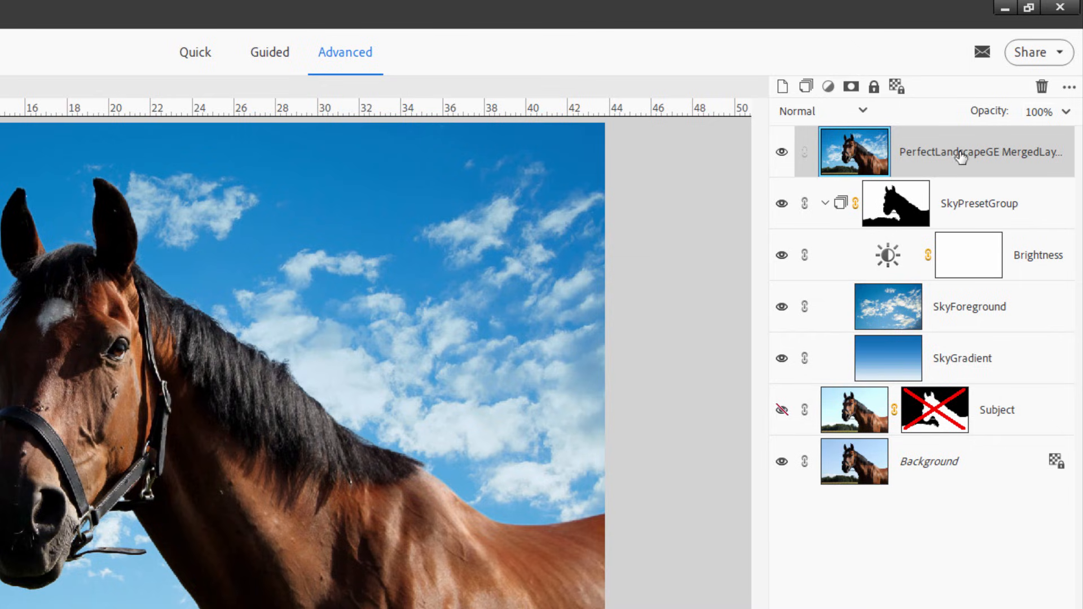
Step: Hide the merged PerfectLandscapeGE layer and toggle the visibility of SkyForeground and SkyGradient off and on
left_click(782, 152)
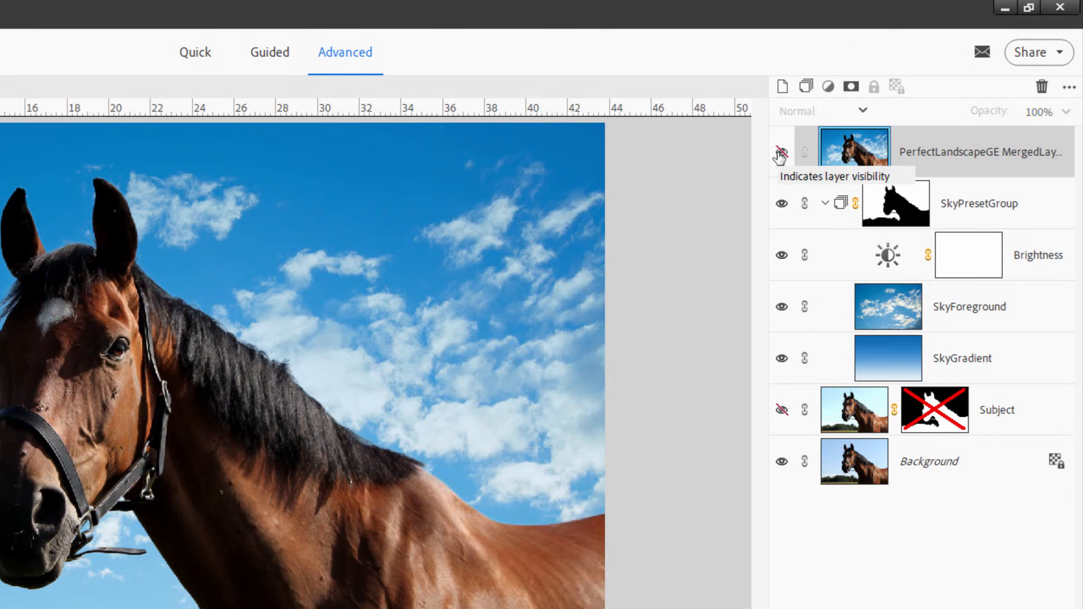
left_click(781, 307)
left_click(781, 306)
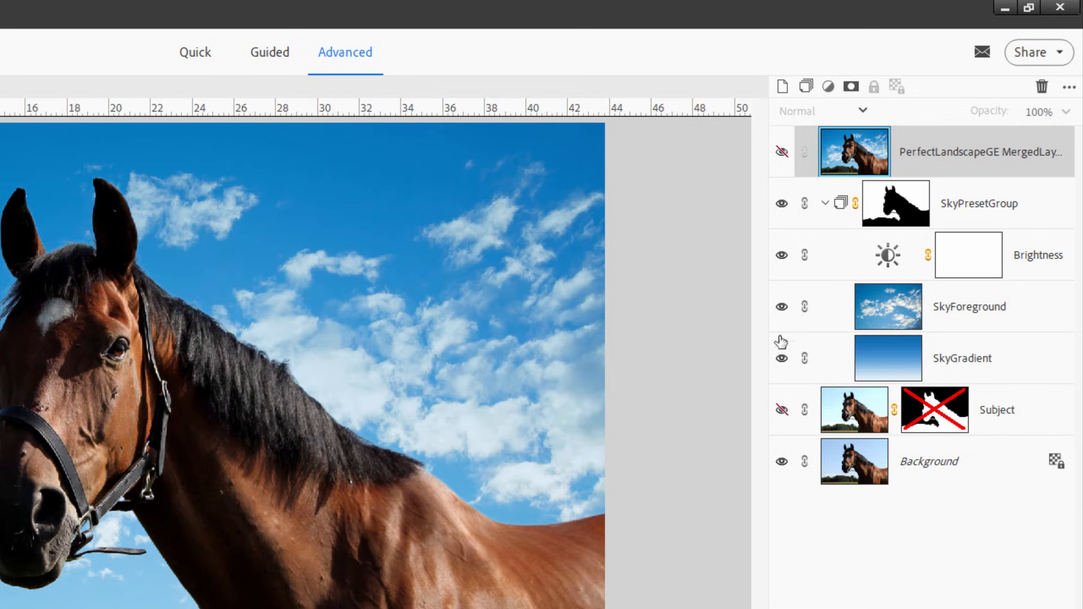
left_click(781, 359)
left_click(781, 358)
Step: Examine the Brightness adjustment layer's settings, and toggle the SkyPresetGroup off and on to compare the original sky
double_click(881, 260)
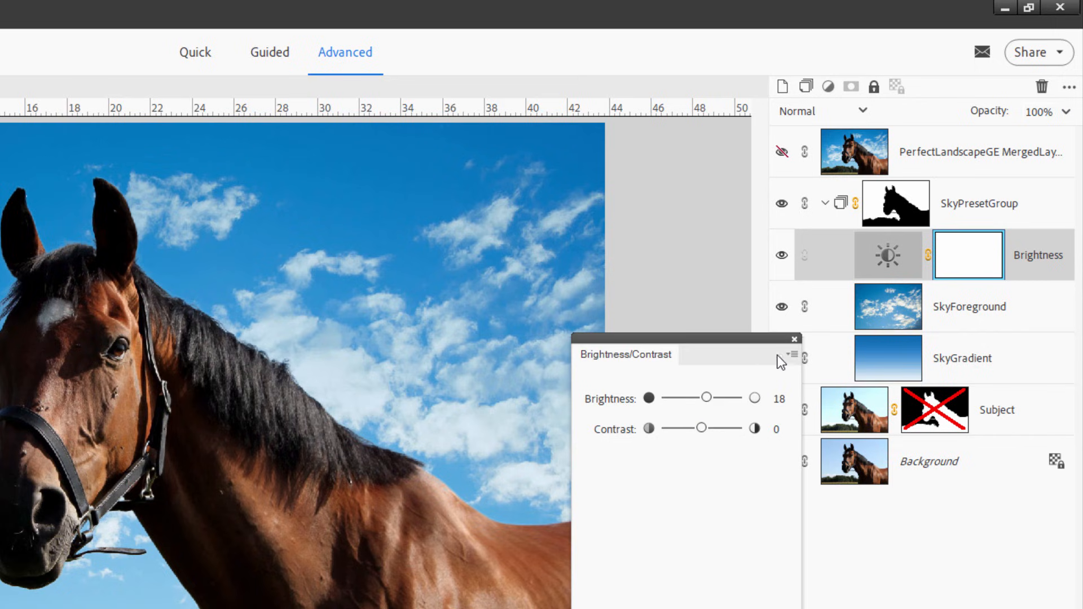
left_click(794, 338)
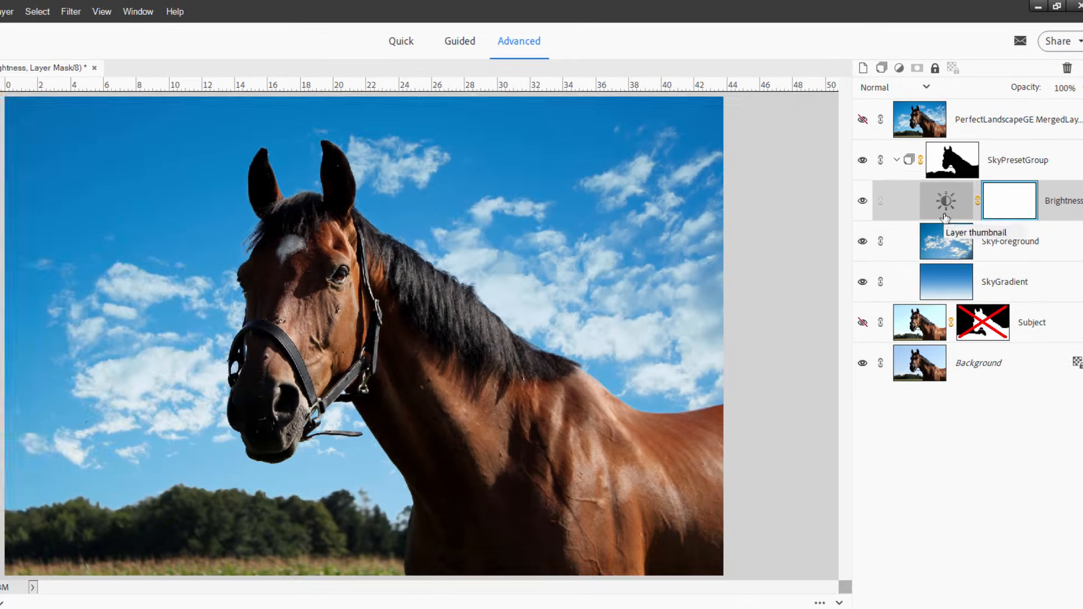
left_click(782, 203)
left_click(863, 161)
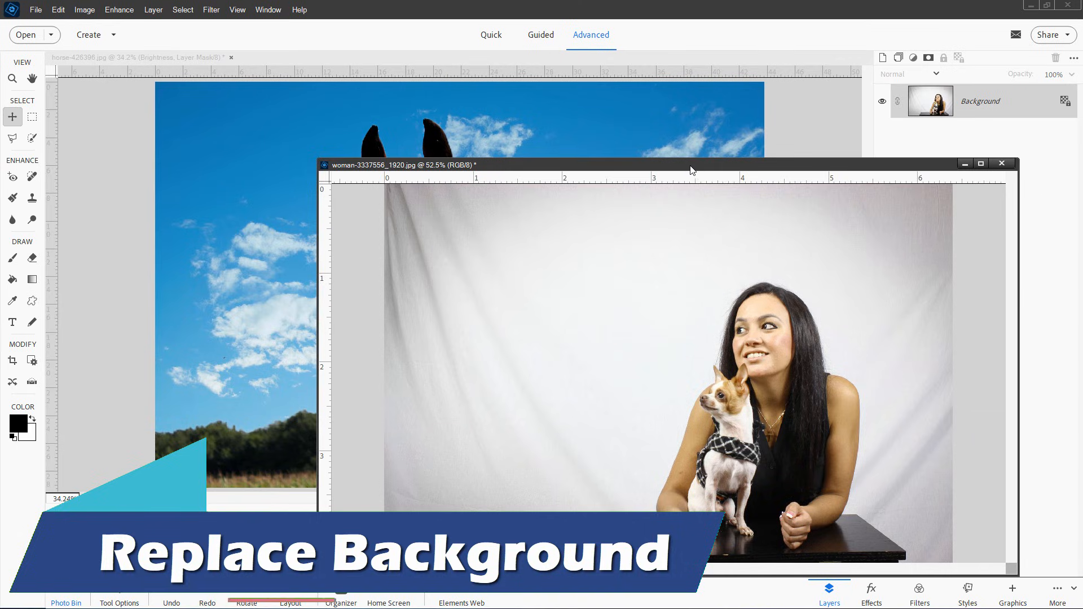
Step: Reposition the floating window of the woman-and-dog photo and automatically select its subject
left_click_drag(661, 154, 490, 105)
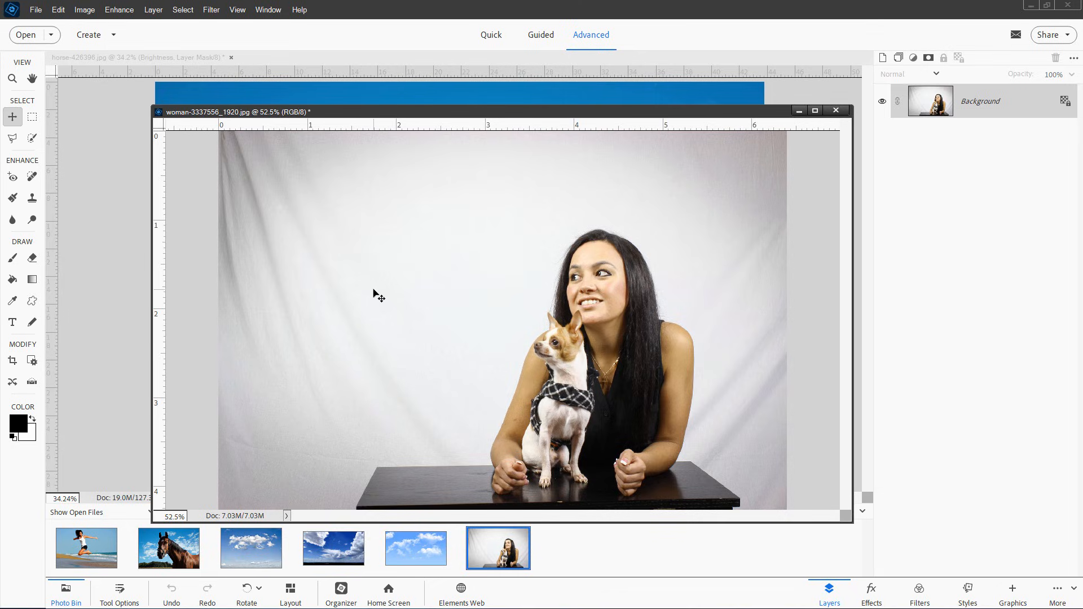
left_click_drag(558, 105, 554, 82)
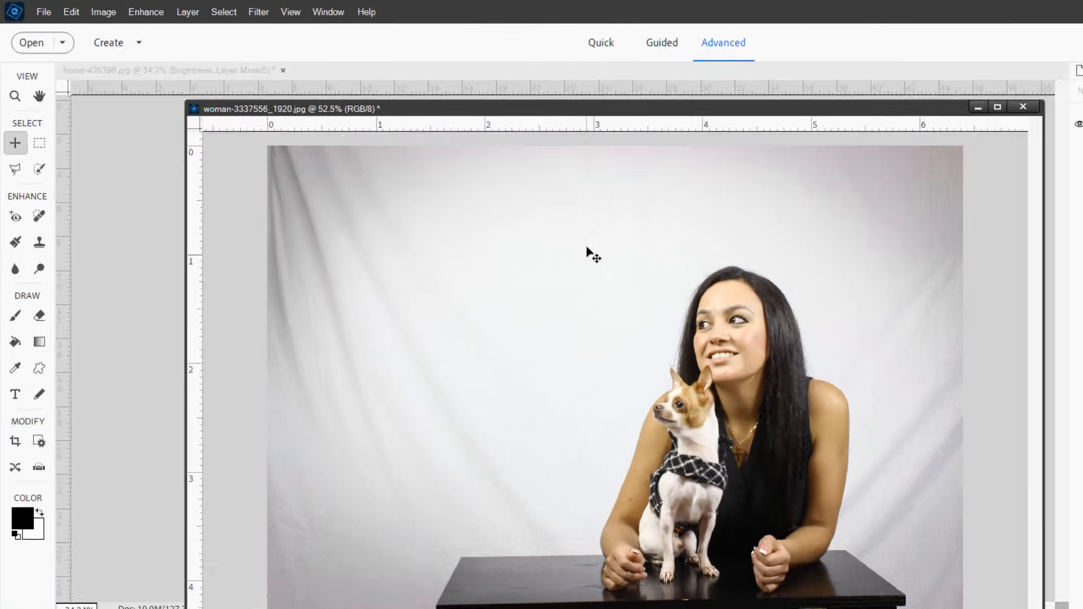
left_click(279, 16)
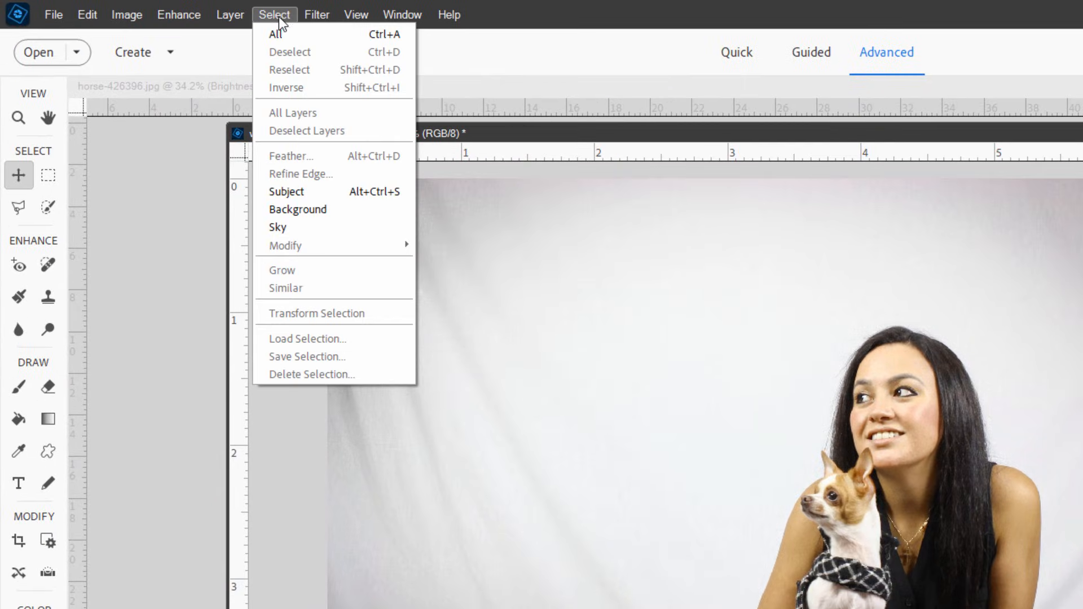
left_click(314, 191)
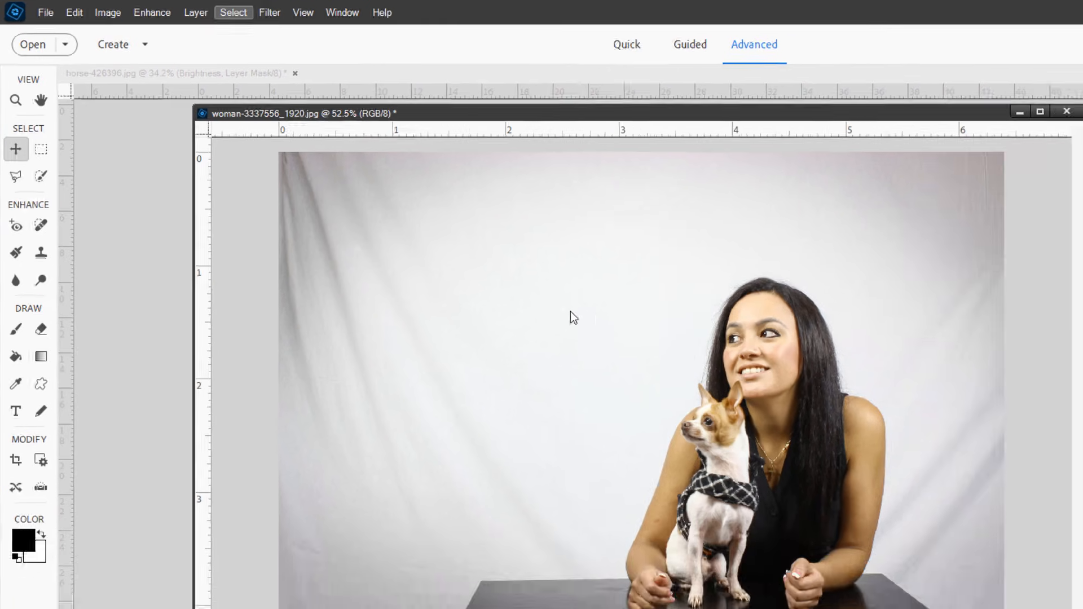
mouse_move(522, 90)
left_mouse_down()
mouse_move(511, 63)
mouse_move(510, 79)
left_mouse_up()
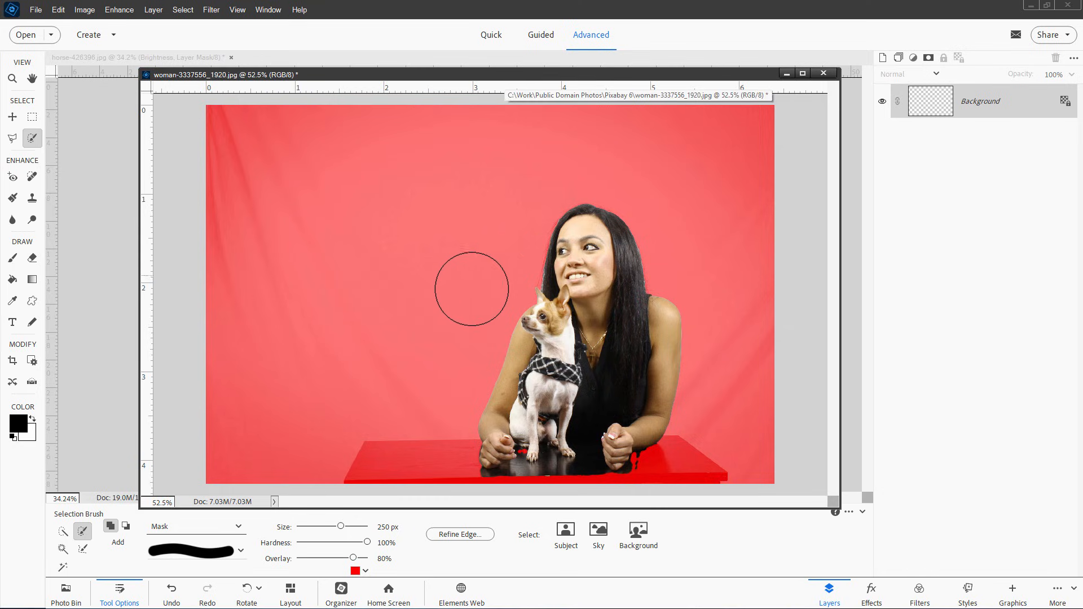
Step: Reduce the Selection Brush to 90 px in Selection mode and paint along the table's front edge to add it to the selection
key("bracketleft")
key("bracketleft")
key("bracketleft")
key("bracketleft")
key("bracketleft")
key("bracketleft")
left_click(239, 529)
left_click(192, 539)
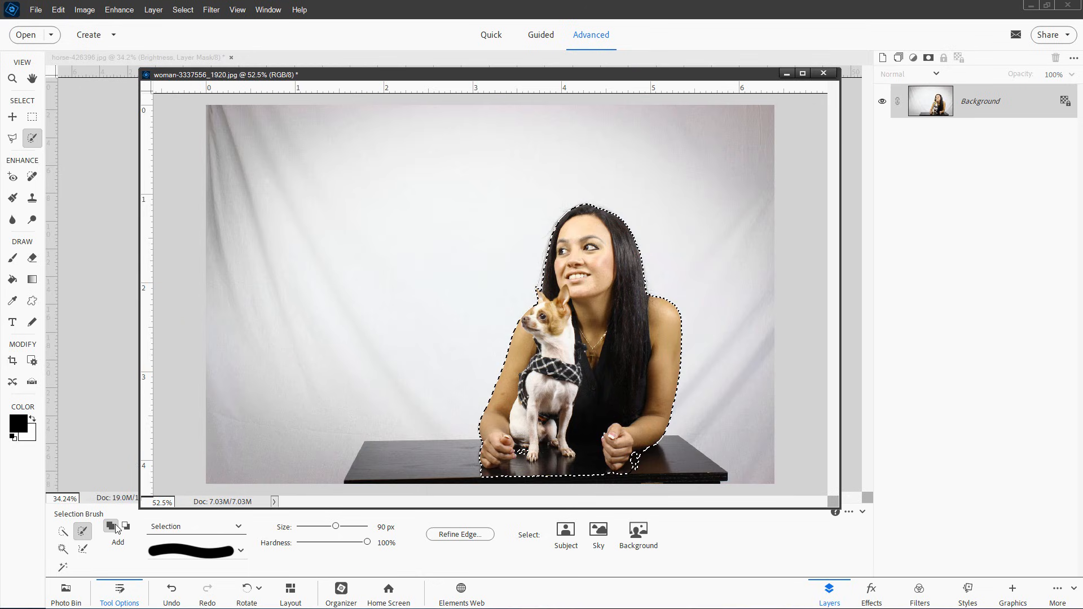
mouse_move(476, 467)
left_mouse_down()
mouse_move(427, 466)
mouse_move(512, 478)
mouse_move(488, 466)
mouse_move(453, 476)
mouse_move(620, 479)
left_mouse_up()
mouse_move(659, 477)
left_mouse_down()
mouse_move(685, 475)
mouse_move(374, 483)
left_mouse_up()
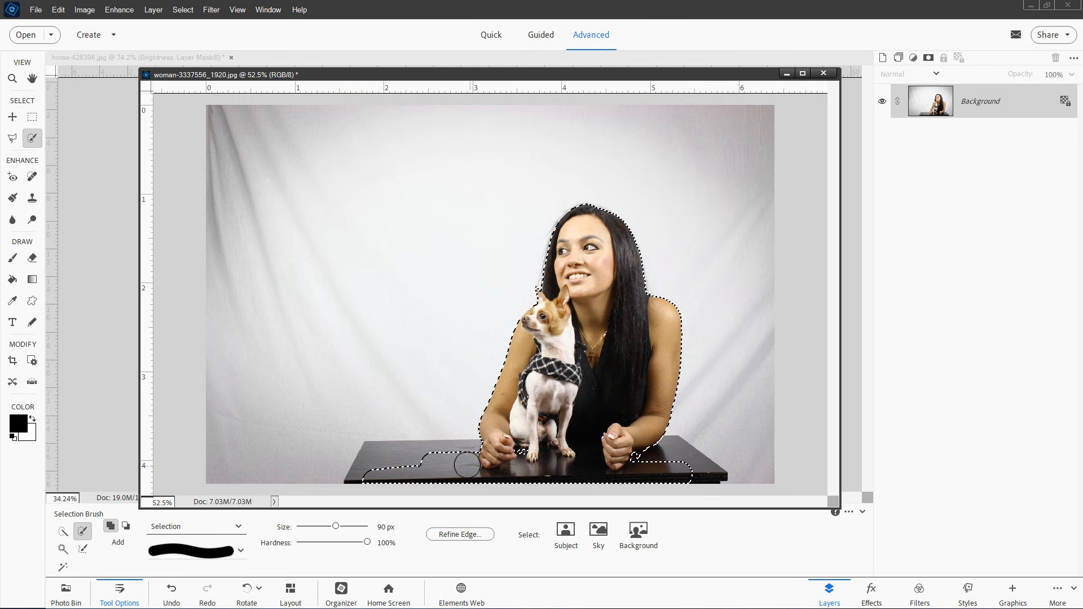
Step: Add the rest of the tabletop on both sides of the woman to the selection with the Quick Selection tool
left_click(60, 533)
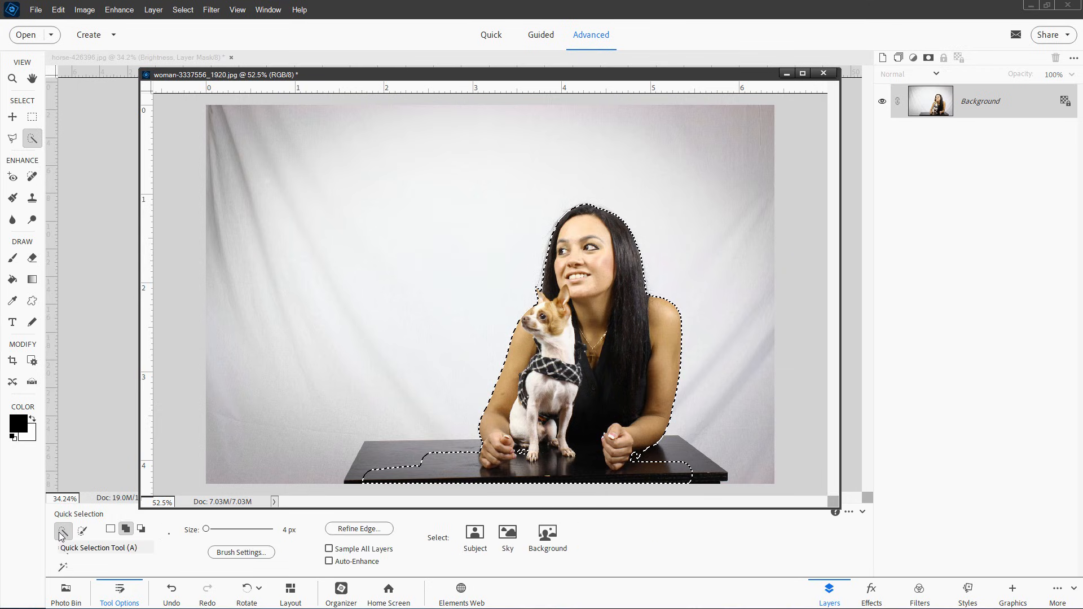
left_click(377, 460)
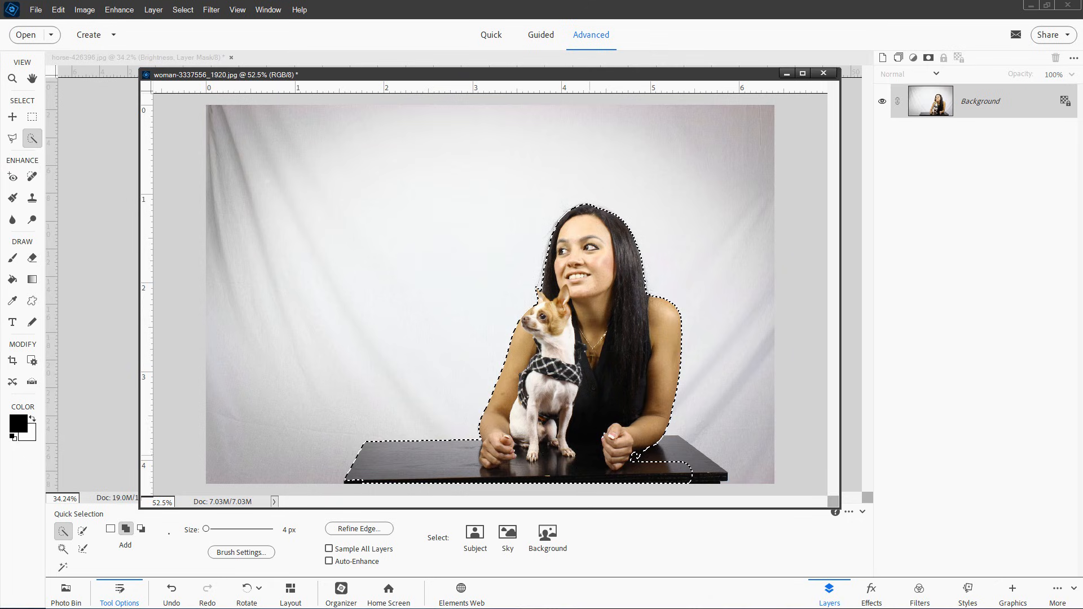
left_click_drag(636, 456, 665, 453)
Step: Open Refine Edge for the selection and set its view mode to Overlay
left_click(356, 532)
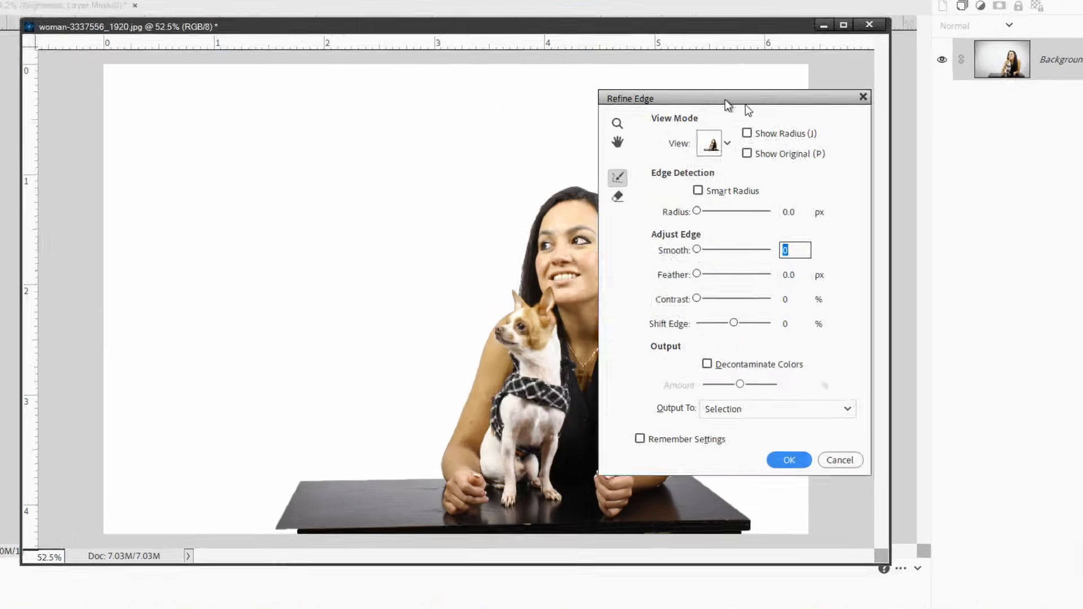
left_click(728, 144)
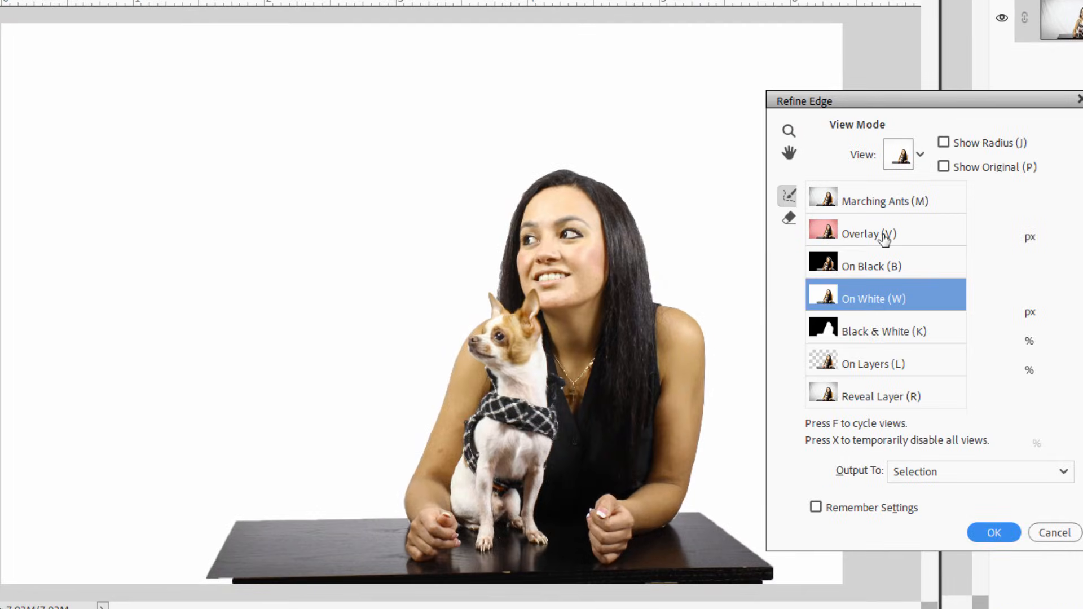
left_click(883, 236)
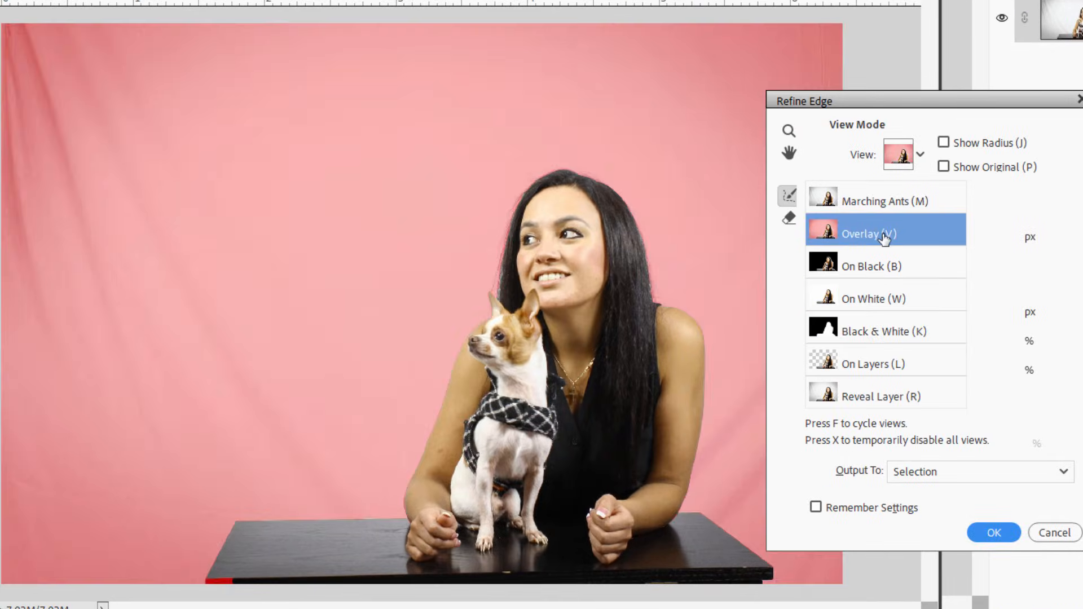
Step: Brush the refine radius along the woman's hair and output the refined selection as New Layer with Layer Mask
mouse_move(502, 252)
left_mouse_down()
mouse_move(501, 297)
mouse_move(508, 205)
mouse_move(530, 186)
left_mouse_up()
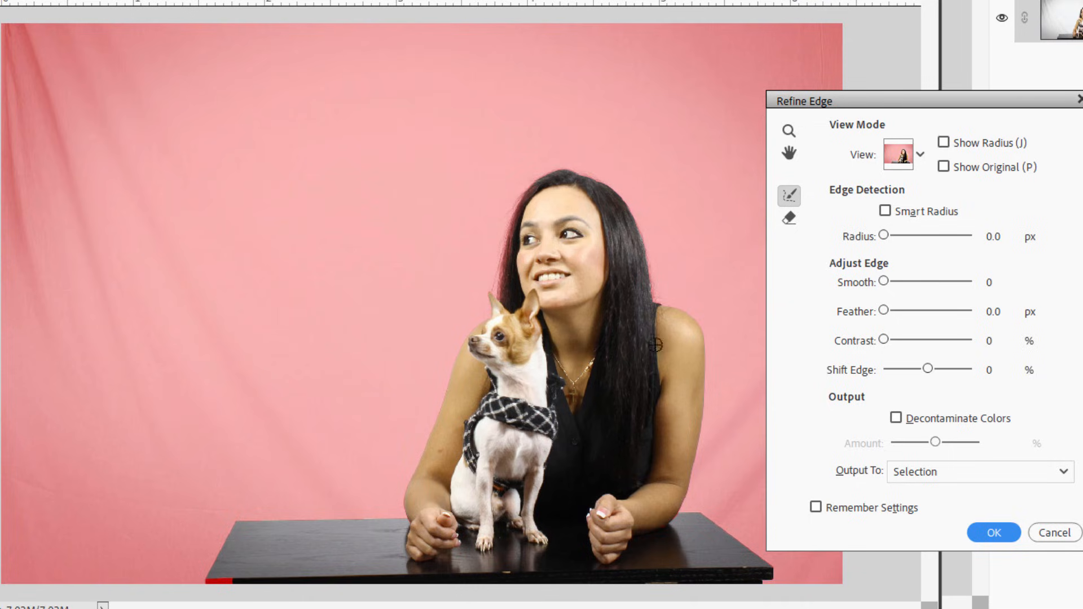
left_click(966, 470)
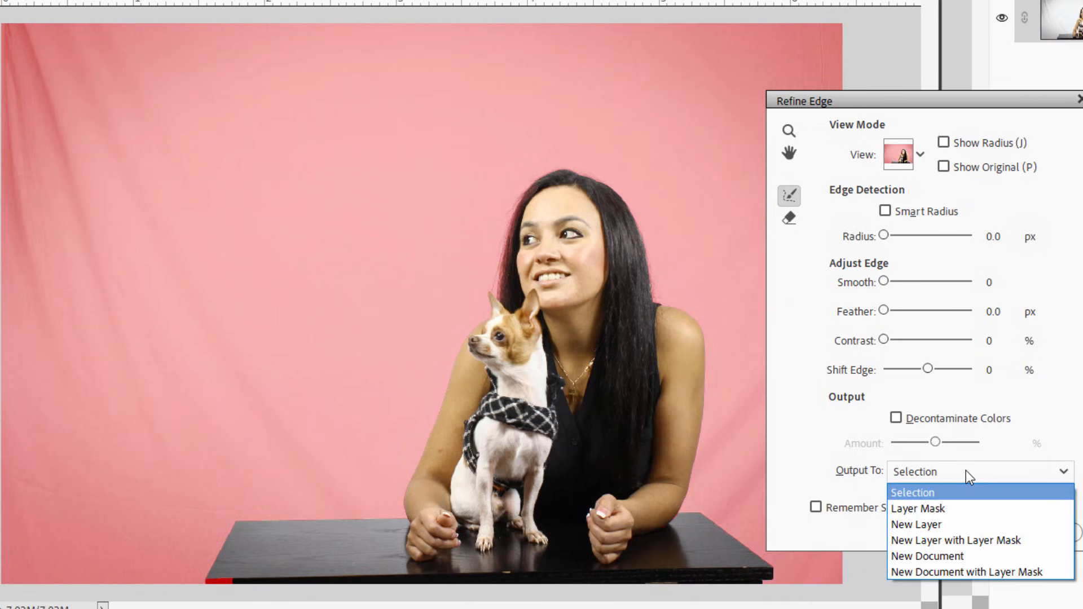
left_click(930, 540)
left_click(992, 532)
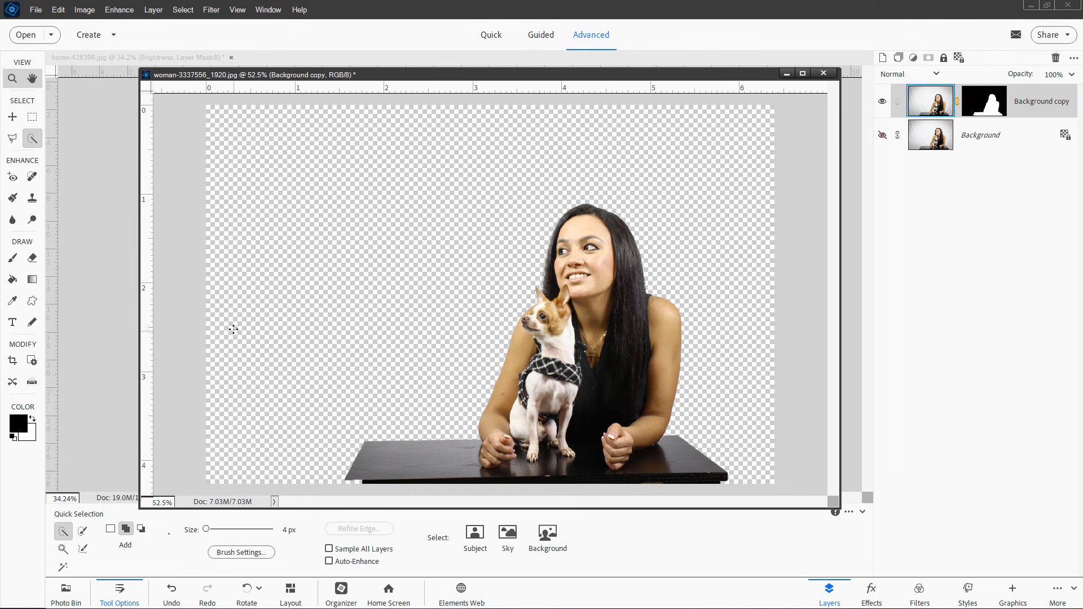
Step: Open sky-1286888_1920.jpg from the open files in a floating window and place it partly over the woman-and-dog photo
left_click(66, 591)
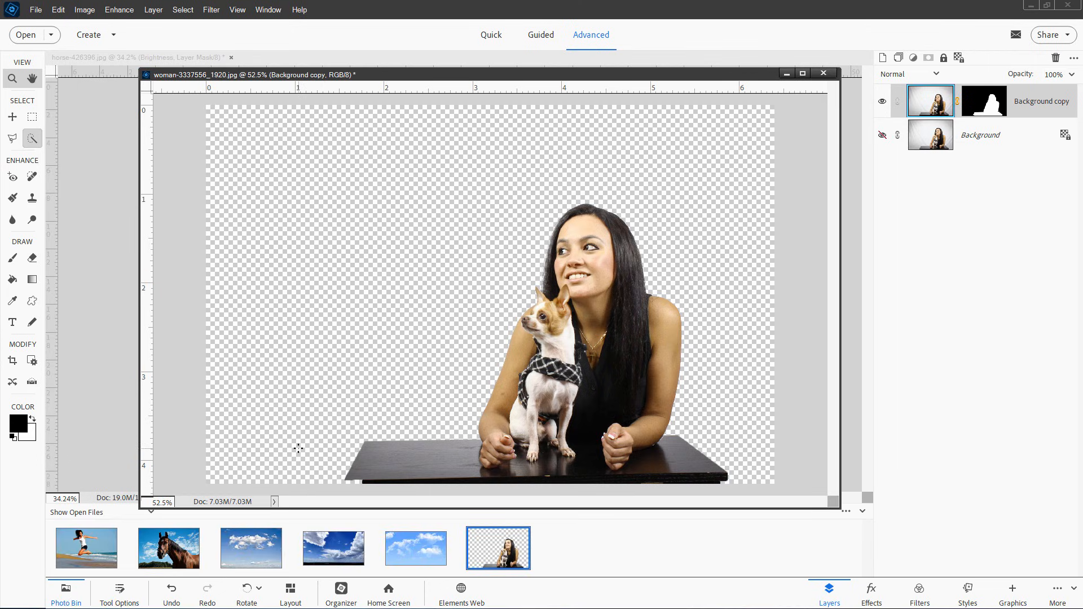
double_click(424, 543)
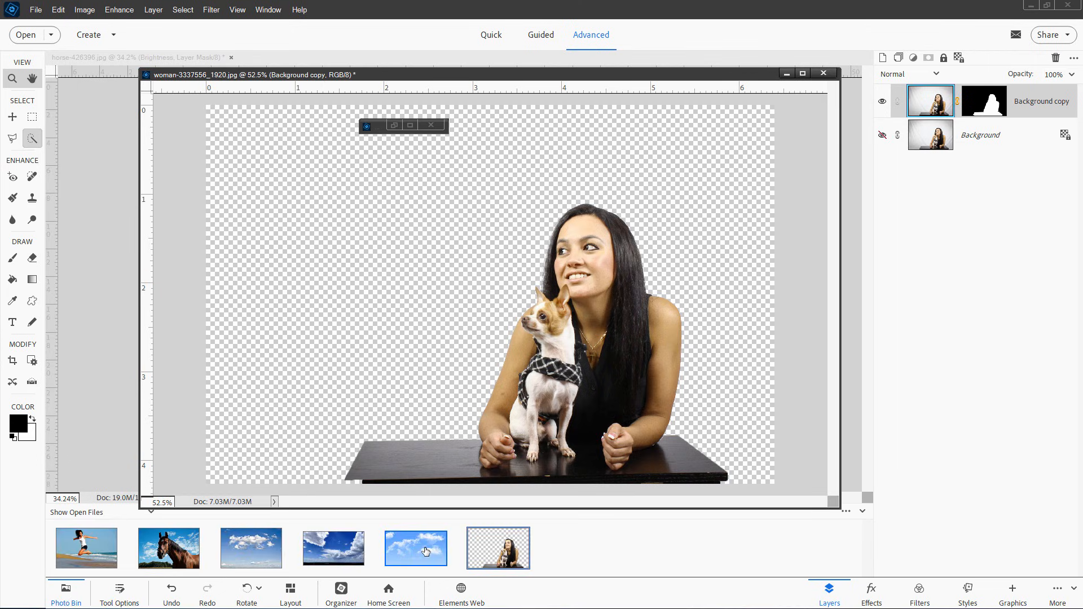
left_click_drag(721, 125, 642, 182)
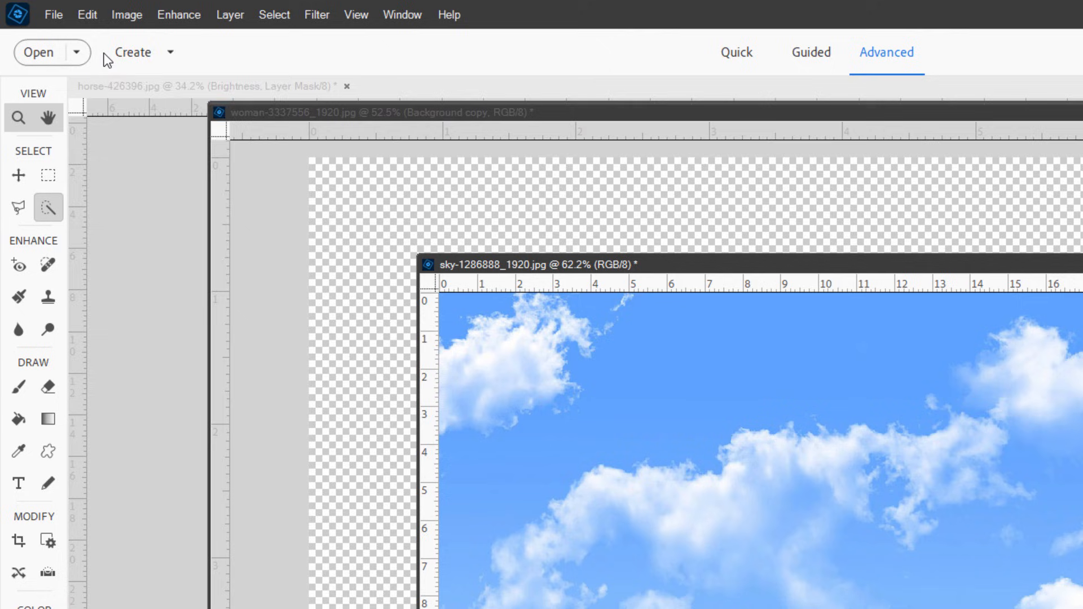
Step: Check in the General preferences that floating documents are allowed in Advanced mode
left_click(82, 14)
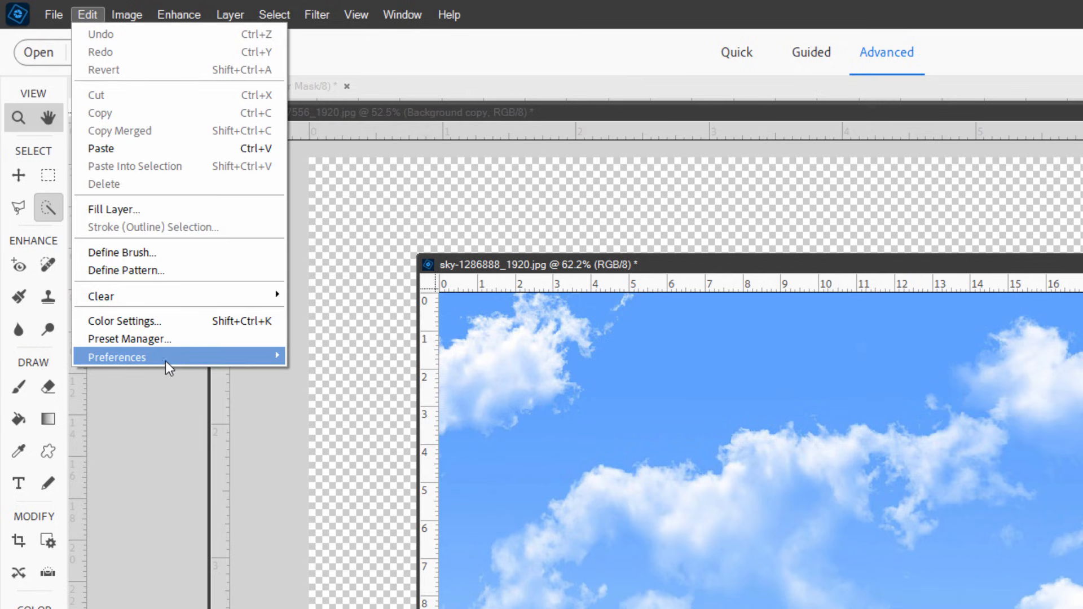
mouse_move(165, 361)
left_click(307, 358)
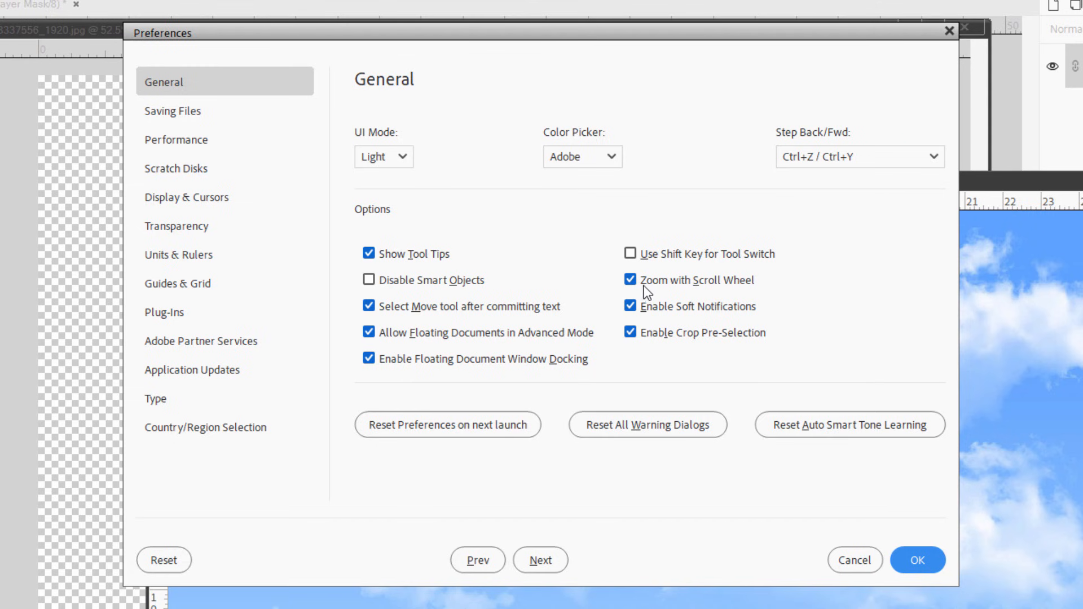
left_click(917, 560)
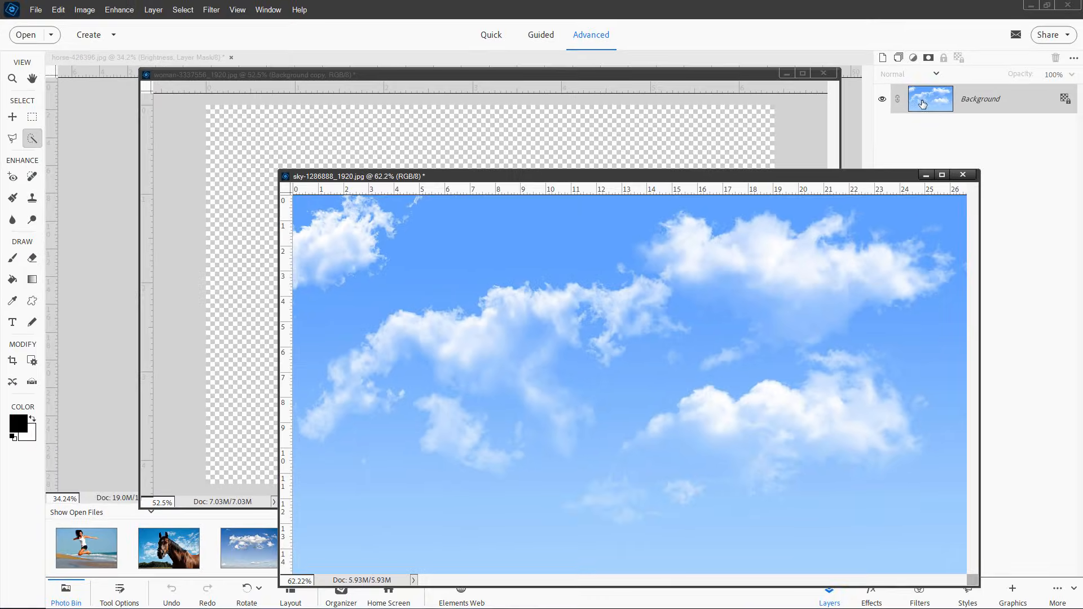
Step: Copy the sky photo's Background layer into the woman-and-dog document and close the sky file
left_click_drag(922, 104, 548, 336)
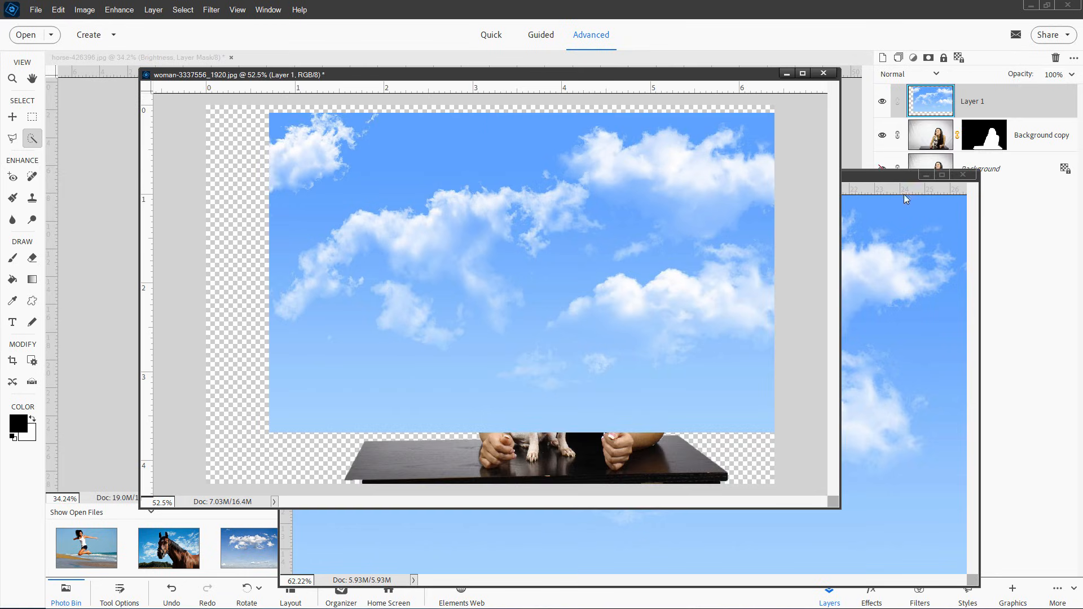
left_click(964, 176)
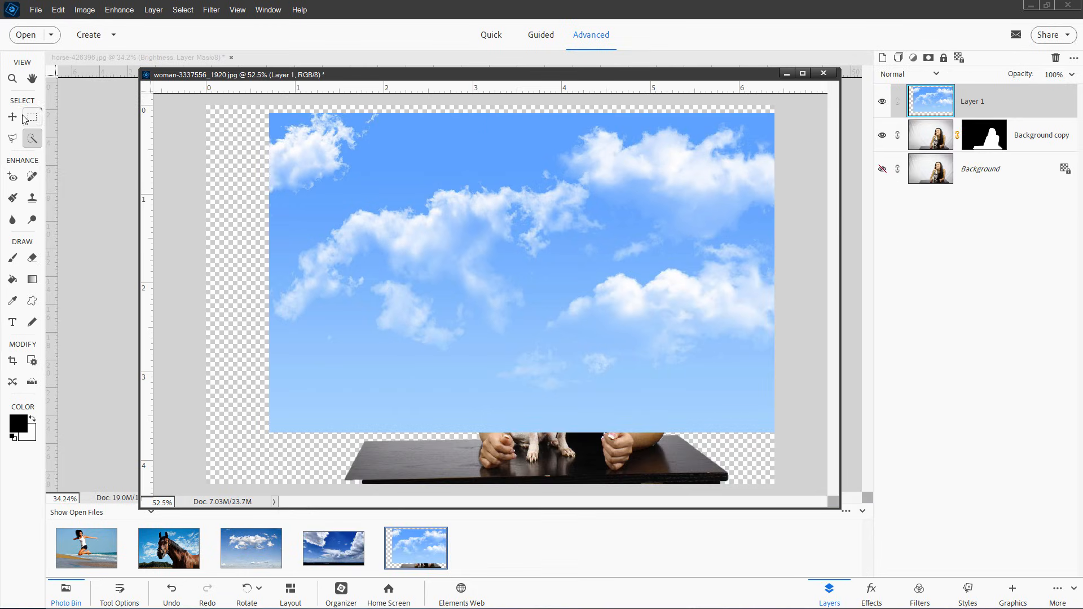
Step: Align the sky layer with the canvas's side and bottom edges and stretch its height to about 118.5% to fill the canvas
left_click(12, 117)
left_click_drag(551, 223, 493, 278)
mouse_move(437, 319)
left_mouse_down()
mouse_move(421, 320)
mouse_move(433, 320)
left_mouse_up()
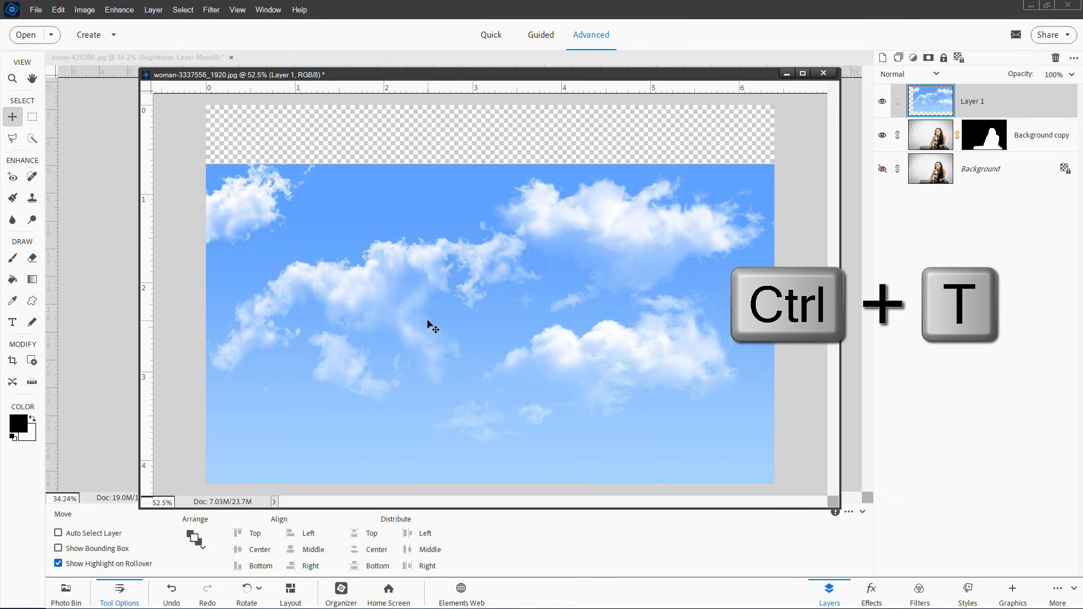
key("ctrl+t")
left_click_drag(491, 164, 490, 105)
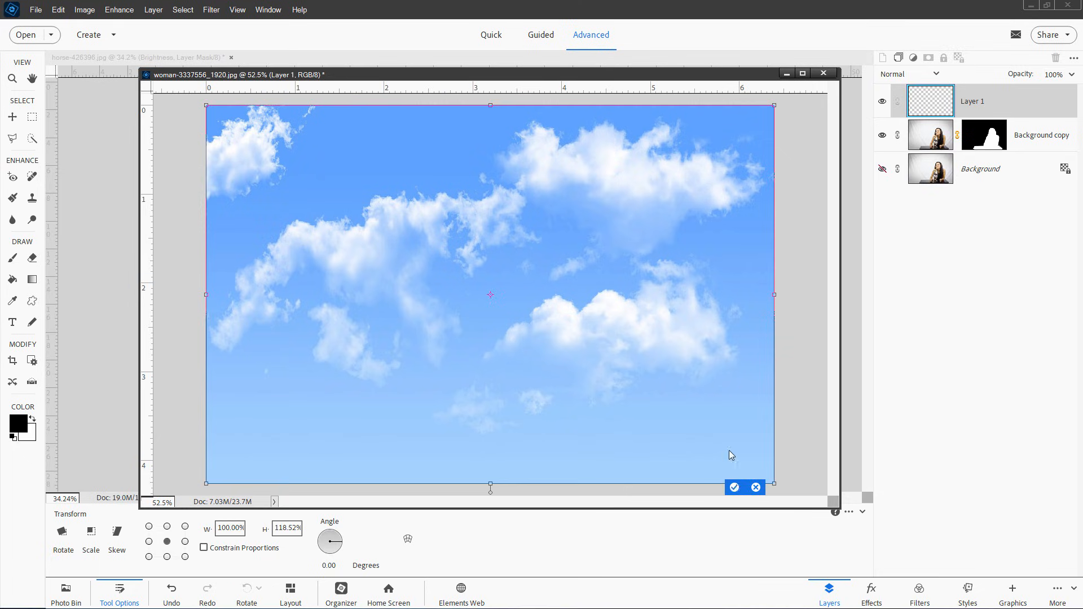
left_click(734, 488)
Step: Place the sky layer beneath the masked Background copy layer and toggle its visibility to compare the image without it
left_click_drag(1013, 106, 1004, 150)
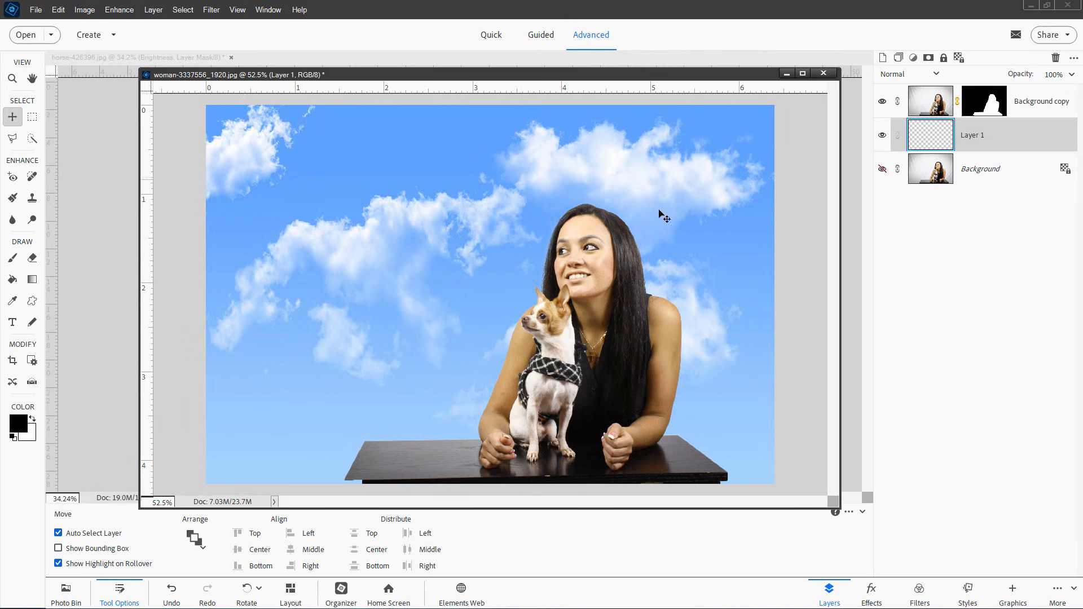
left_click(882, 137)
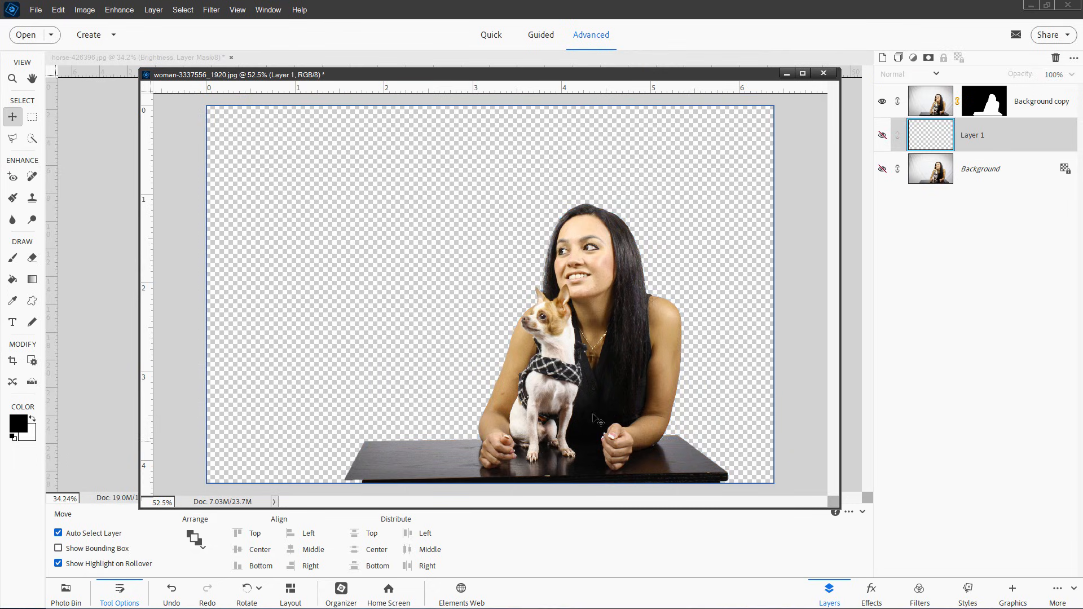
left_click(883, 136)
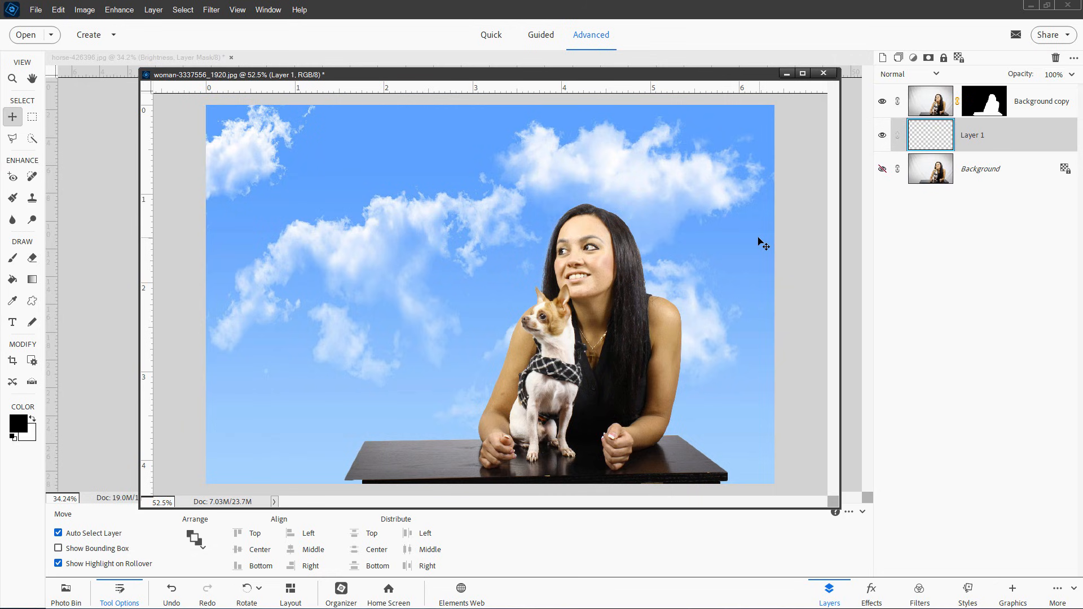
Step: Minimize the woman-and-dog window and duplicate the Background layer of the fitness-332278_1920.jpg beach photo as Background copy
left_click(787, 73)
left_click_drag(515, 70, 581, 73)
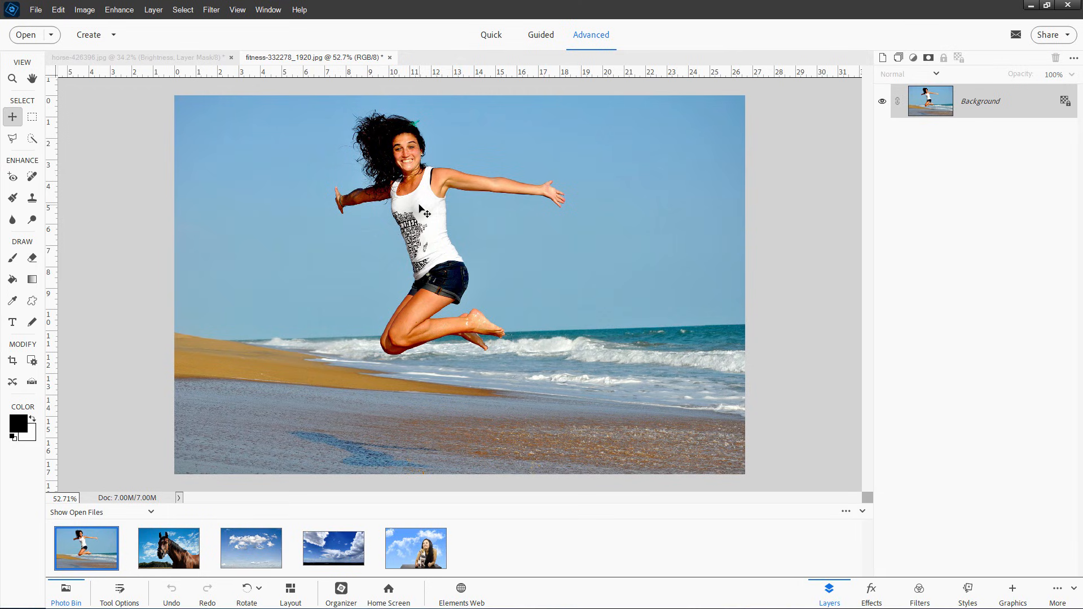
right_click(975, 106)
left_click(1000, 132)
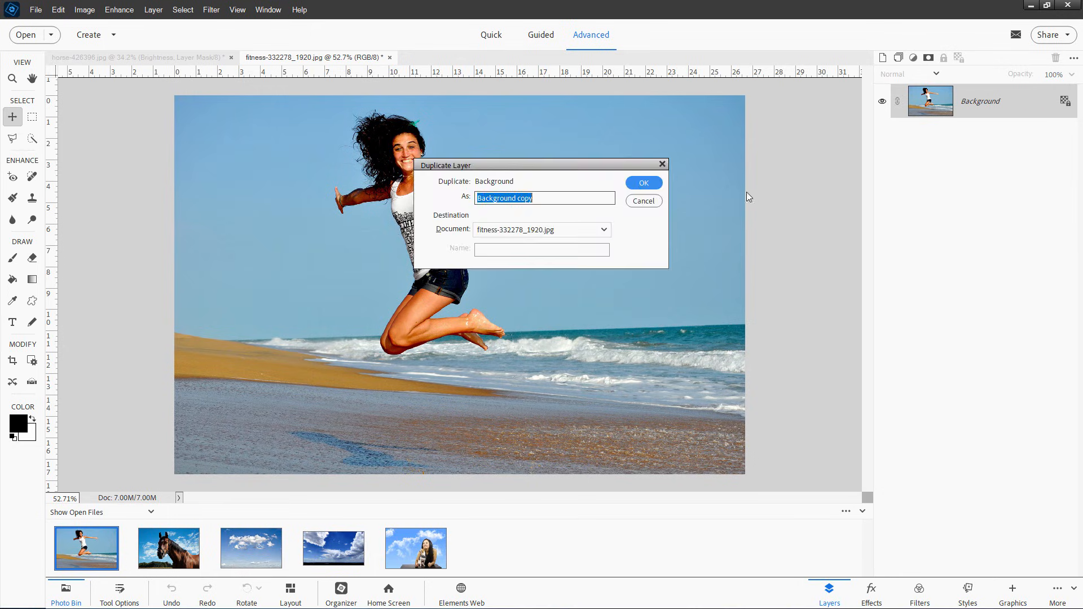
left_click(644, 183)
Step: Automatically select the jumping woman as the subject and open Refine Edge for the selection
left_click(183, 10)
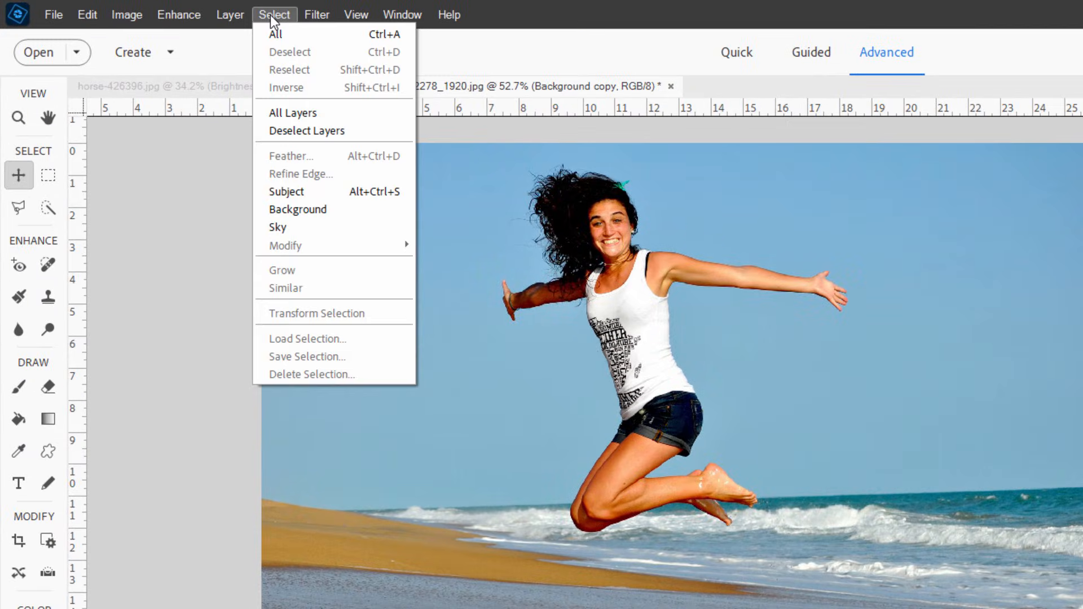
left_click(316, 192)
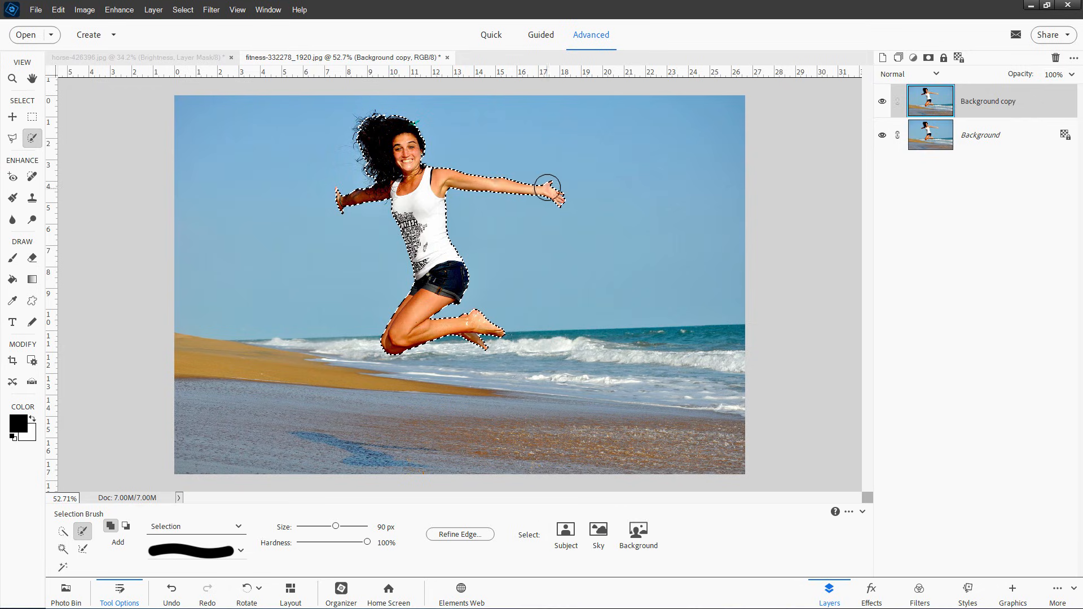
scroll(385, 209, "up", 4)
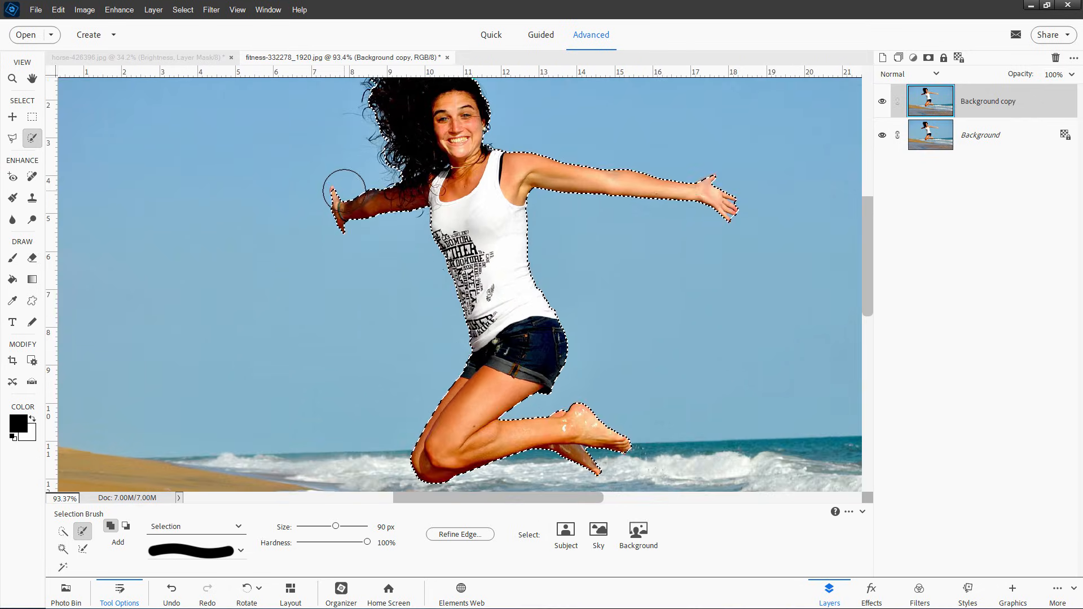
left_click(460, 535)
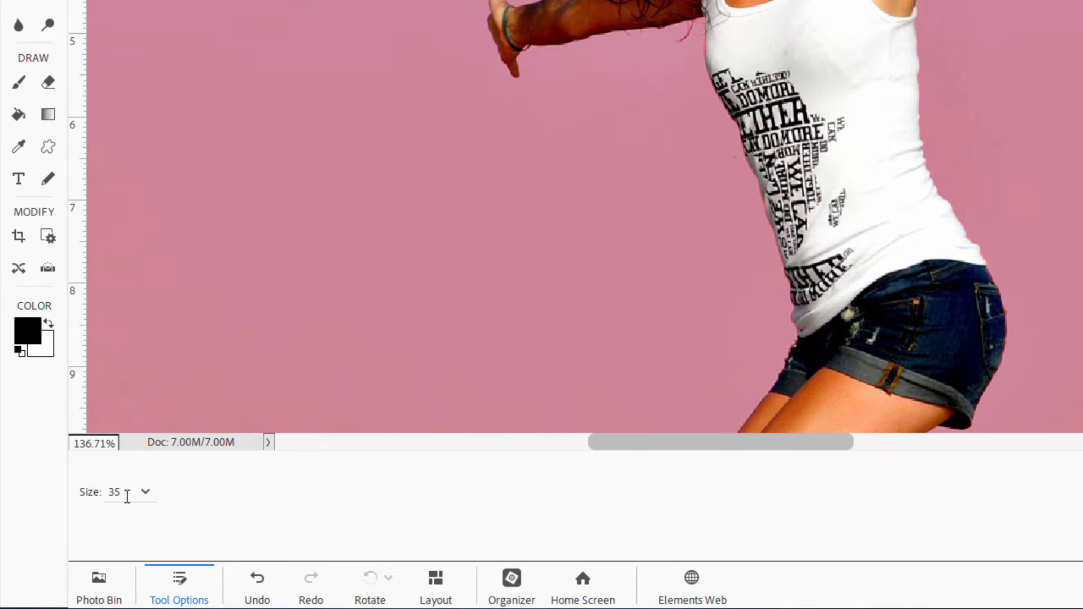
Step: Adjust the refine brush size and paint over the fingertips beside the hair and the hair's outer edge
left_click(147, 492)
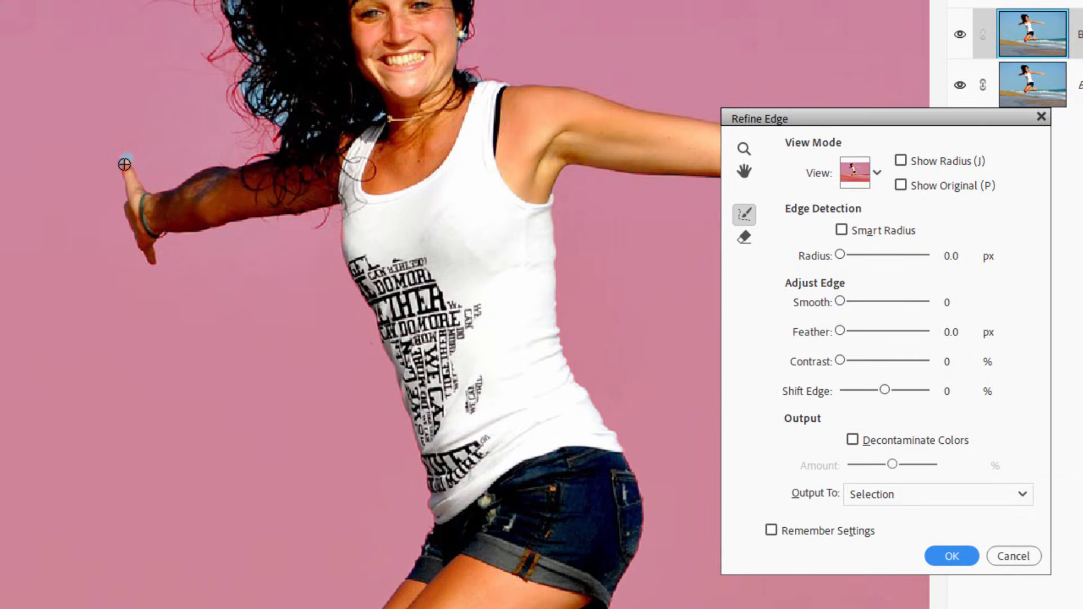
left_click_drag(124, 164, 130, 182)
mouse_move(229, 73)
left_mouse_down()
mouse_move(275, 98)
mouse_move(243, 110)
mouse_move(282, 106)
mouse_move(249, 102)
left_mouse_up()
mouse_move(281, 136)
left_mouse_down()
mouse_move(240, 42)
mouse_move(259, 51)
mouse_move(252, 66)
left_mouse_up()
Step: Paint the refine brush around the upper hair outline, down past the ear and over the strands at the neck
left_click(744, 171)
mouse_move(334, 100)
left_mouse_down()
mouse_move(390, 117)
mouse_move(298, 359)
mouse_move(308, 346)
left_mouse_up()
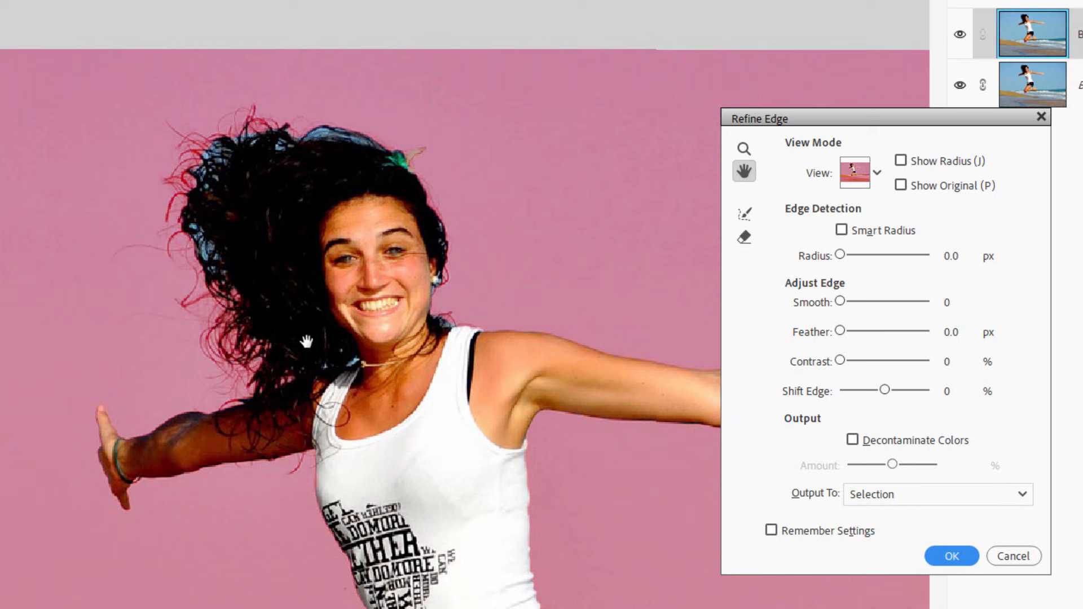
left_click(745, 214)
left_click_drag(183, 215, 204, 242)
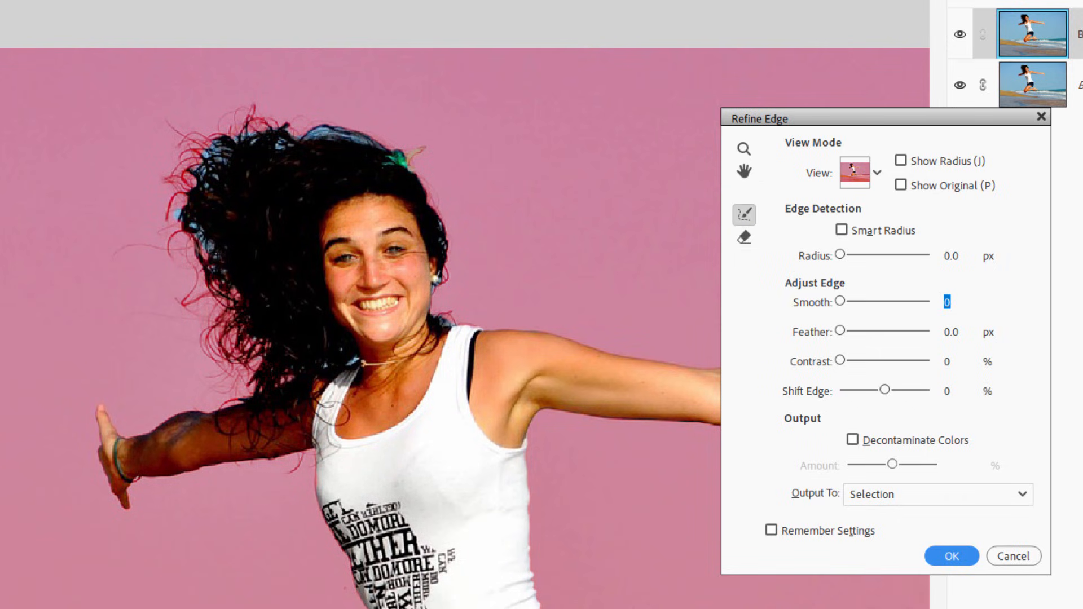
left_click_drag(191, 184, 197, 159)
left_click_drag(201, 161, 221, 137)
mouse_move(233, 130)
left_mouse_down()
mouse_move(254, 136)
mouse_move(217, 156)
mouse_move(276, 126)
mouse_move(375, 138)
left_mouse_up()
left_click_drag(433, 191, 445, 256)
left_click_drag(436, 314, 446, 319)
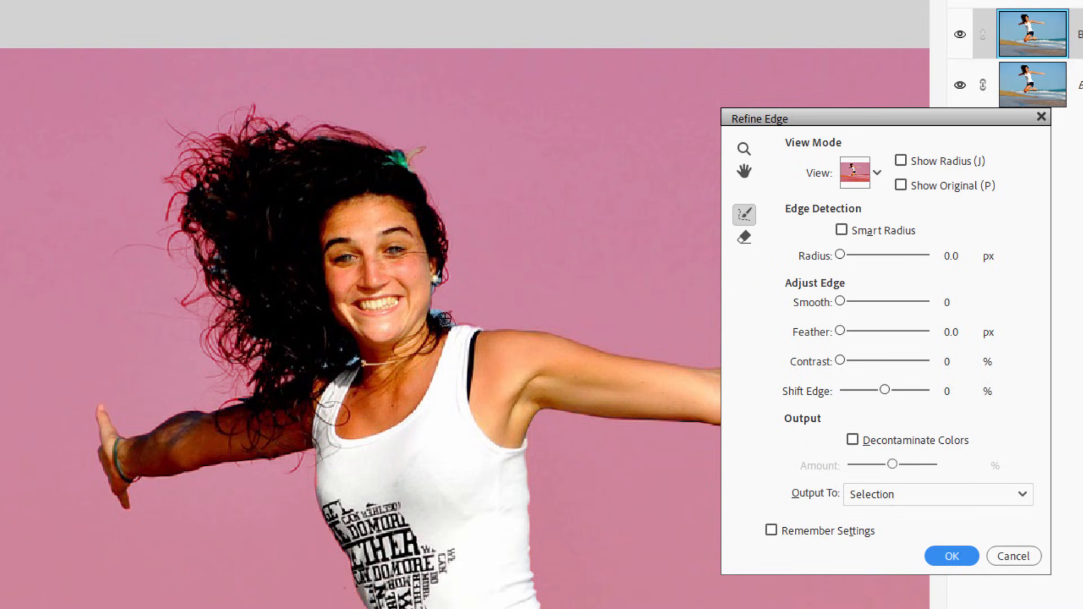
Step: Refine the selection between the fingers of the woman's other outstretched hand
left_click(744, 171)
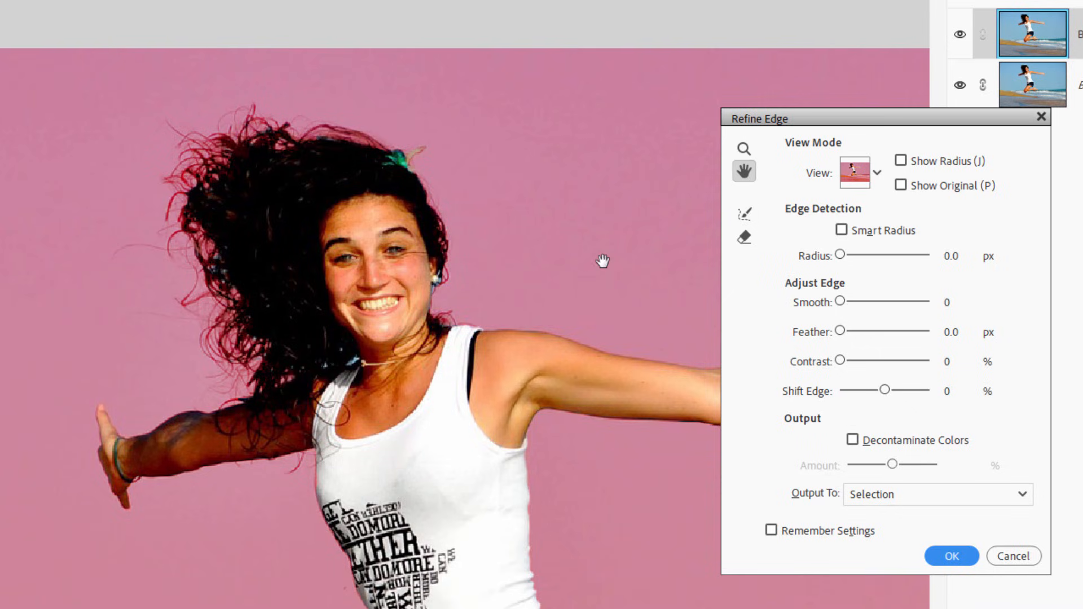
left_click_drag(603, 261, 184, 135)
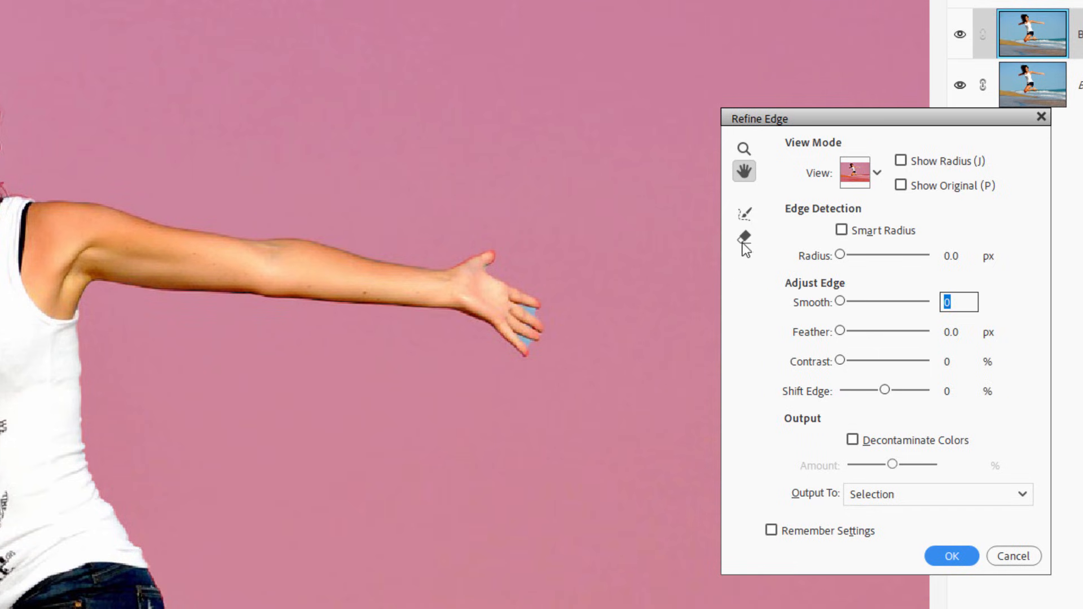
left_click(744, 213)
mouse_move(543, 314)
left_mouse_down()
mouse_move(512, 305)
mouse_move(550, 344)
left_mouse_up()
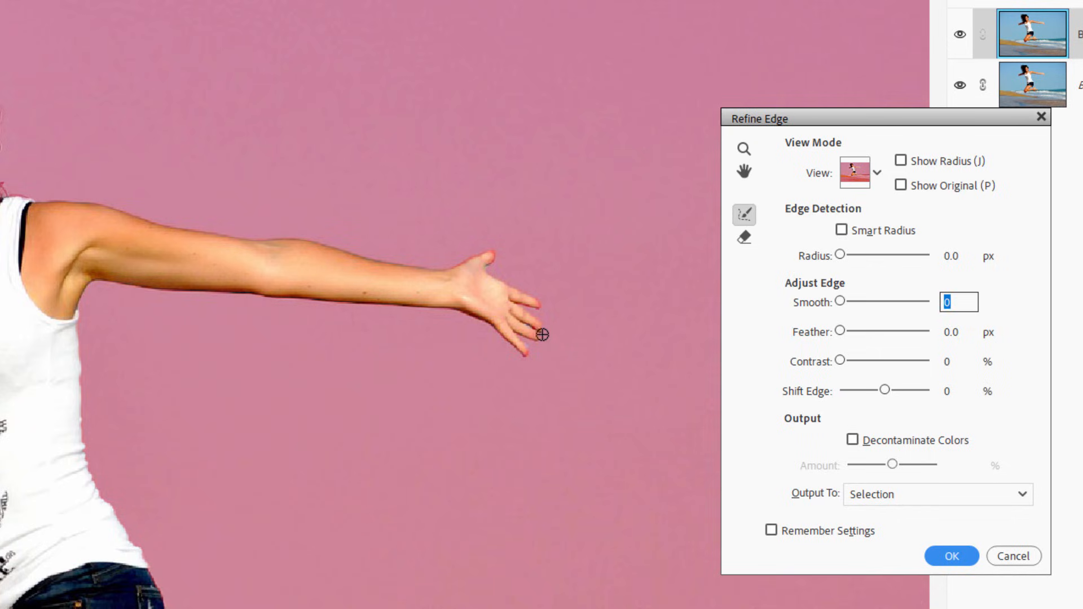
Step: Output the refined selection as a Layer Mask on the Background copy layer
left_click(953, 495)
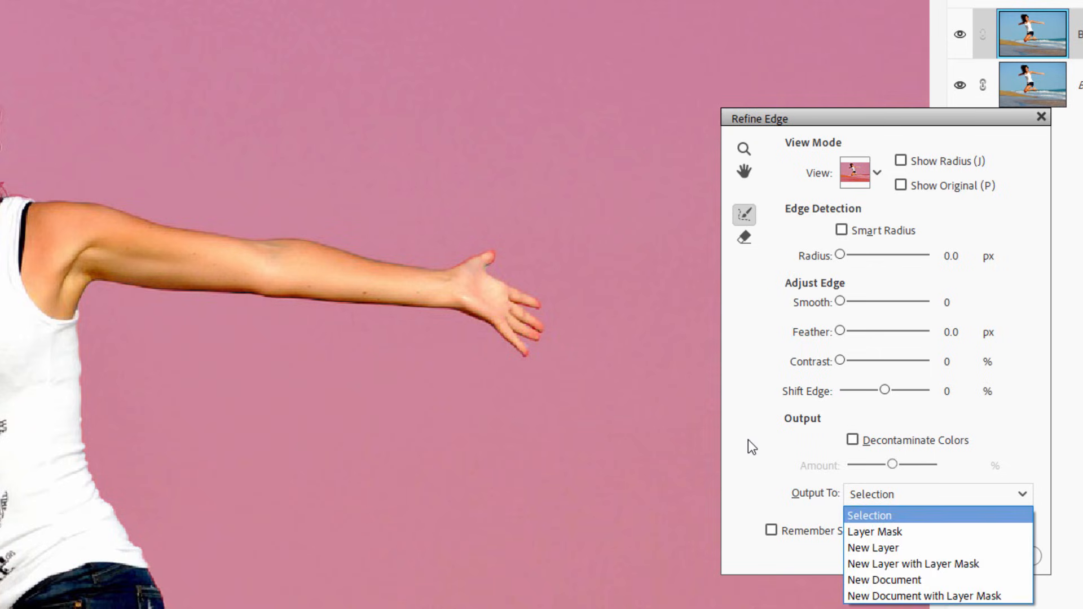
left_click(748, 438)
left_click(905, 492)
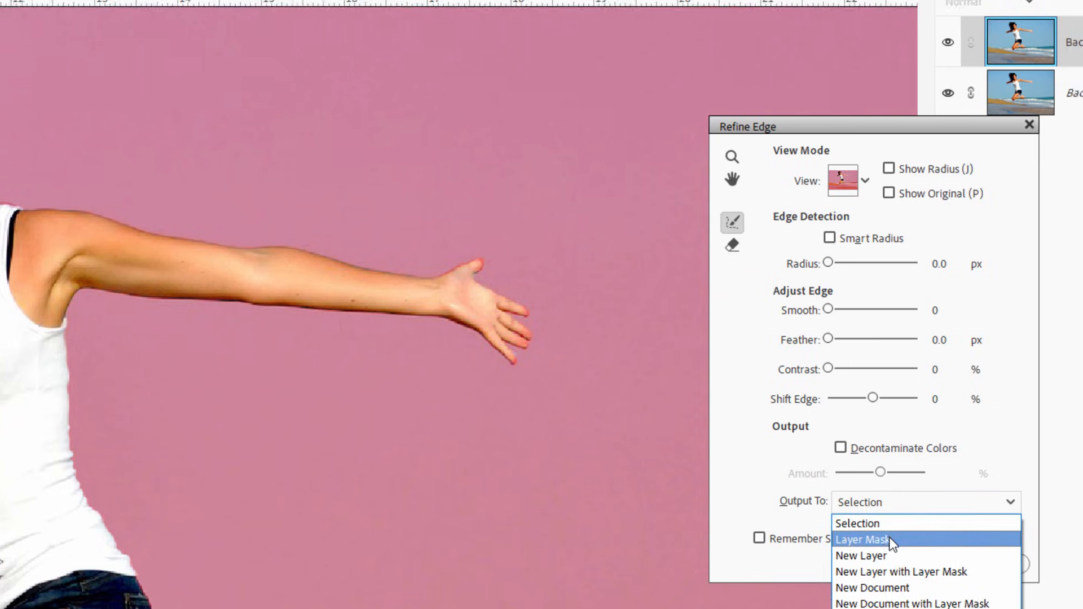
left_click(875, 531)
key("Return")
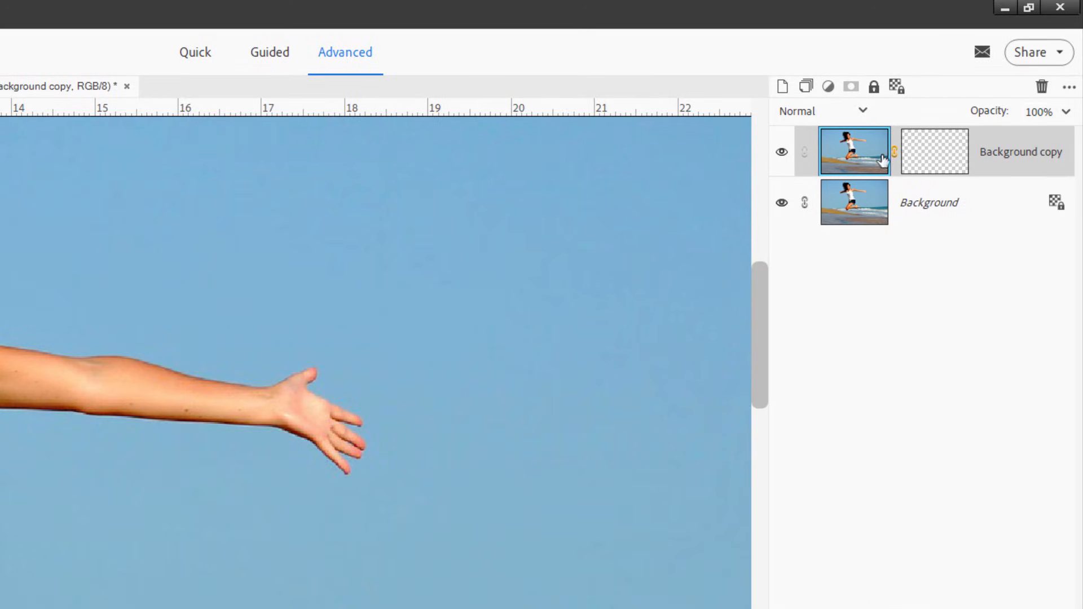
Step: Hide the original Background layer and inspect the cut-out edges around the woman's hair and arms
left_click(854, 157)
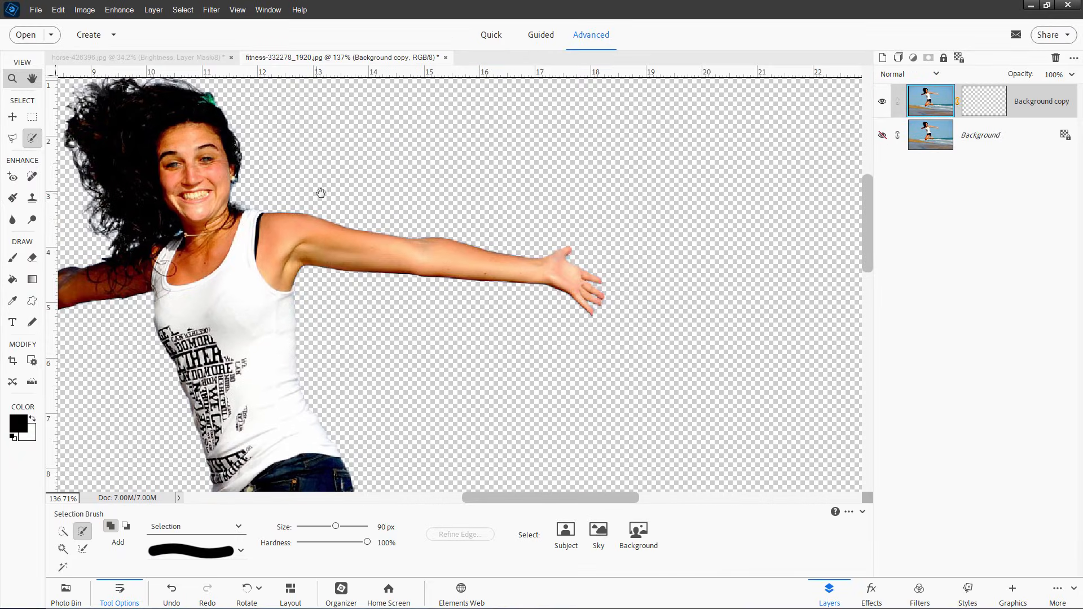
mouse_move(320, 193)
left_mouse_down()
mouse_move(602, 207)
mouse_move(587, 207)
left_mouse_up()
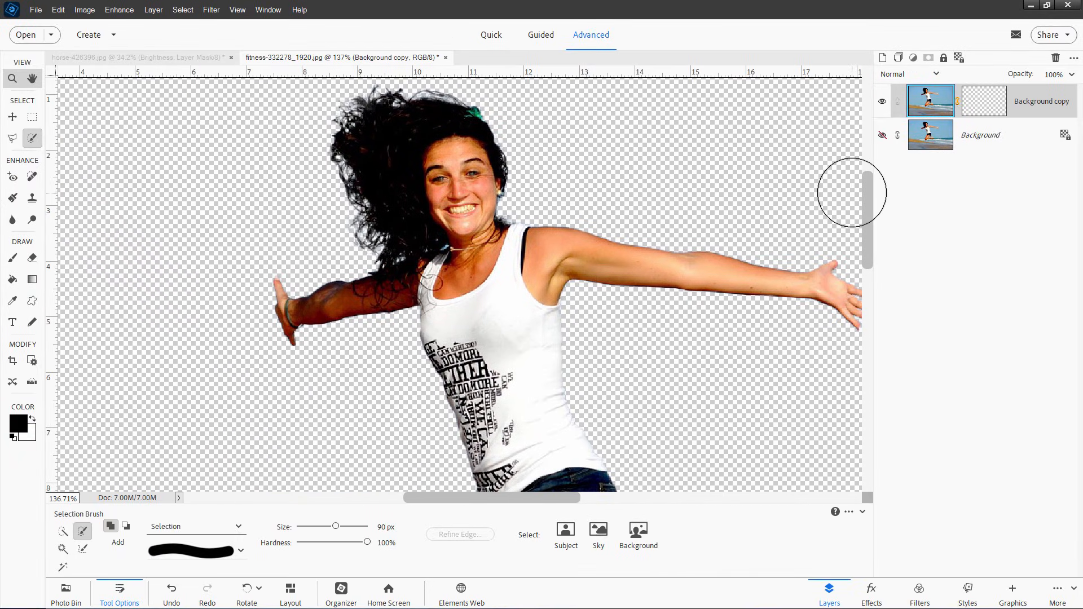
mouse_move(864, 184)
left_mouse_down()
mouse_move(855, 256)
mouse_move(852, 183)
left_mouse_up()
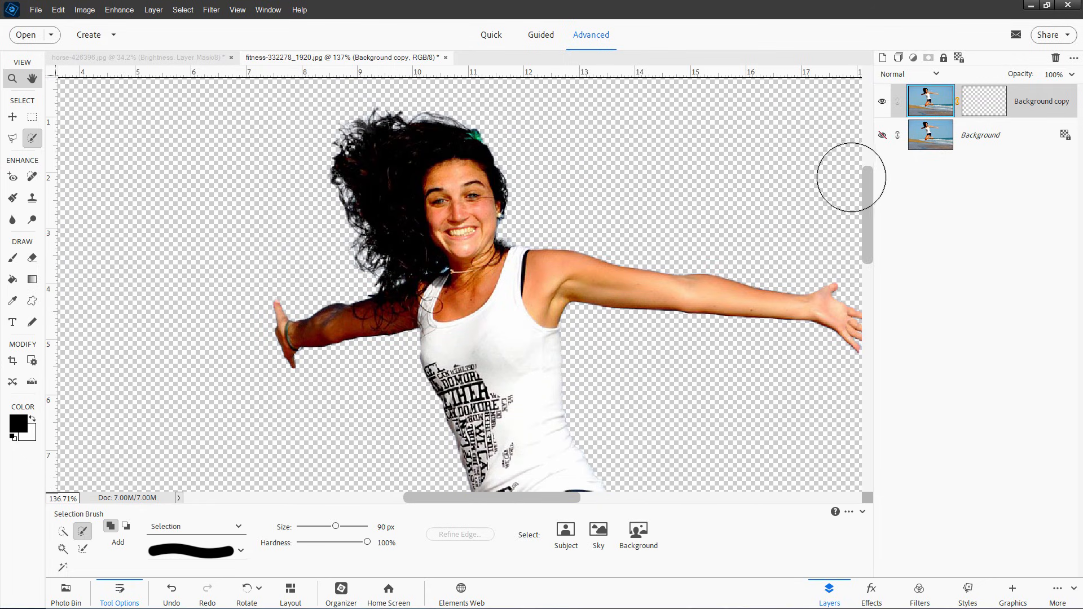
Step: Show the original Background layer again and add a blank layer directly above it, below the masked Background copy
left_click(883, 135)
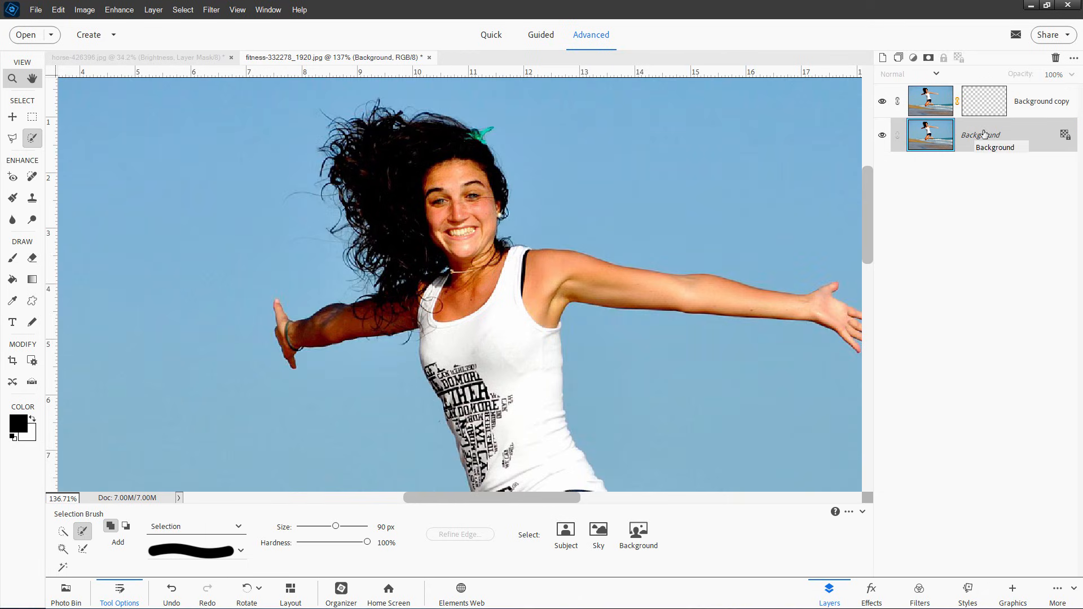
left_click(884, 59)
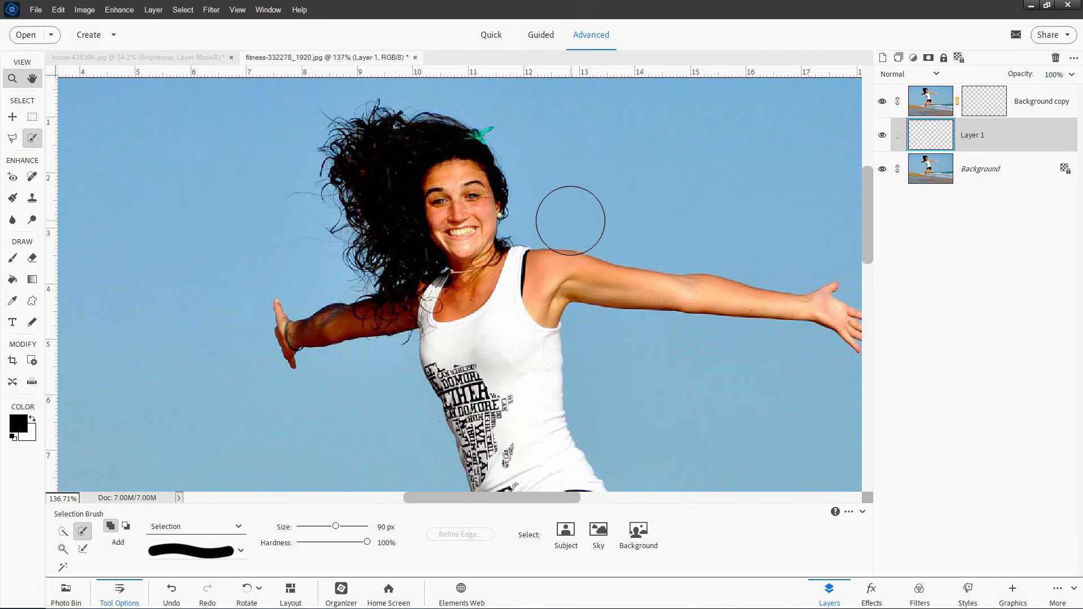
scroll(570, 232, "down", 5)
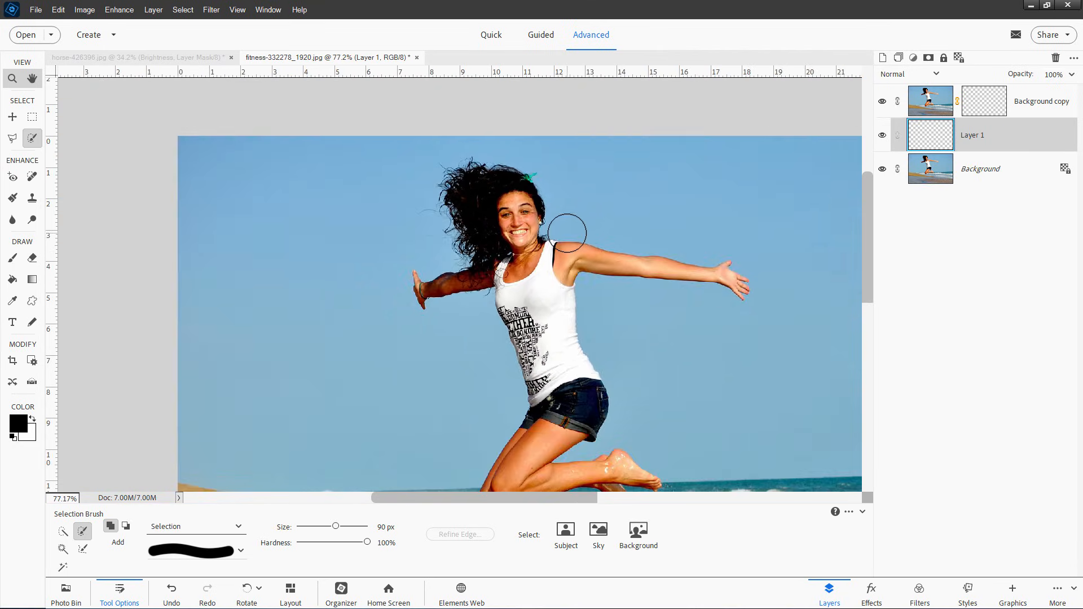
scroll(567, 233, "down", 1)
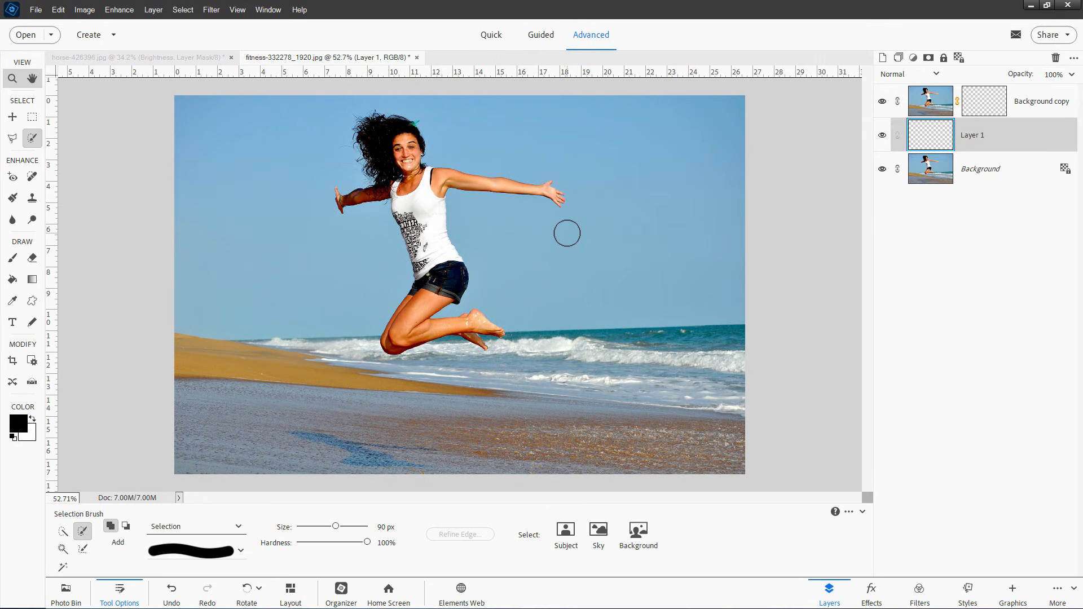
key("v")
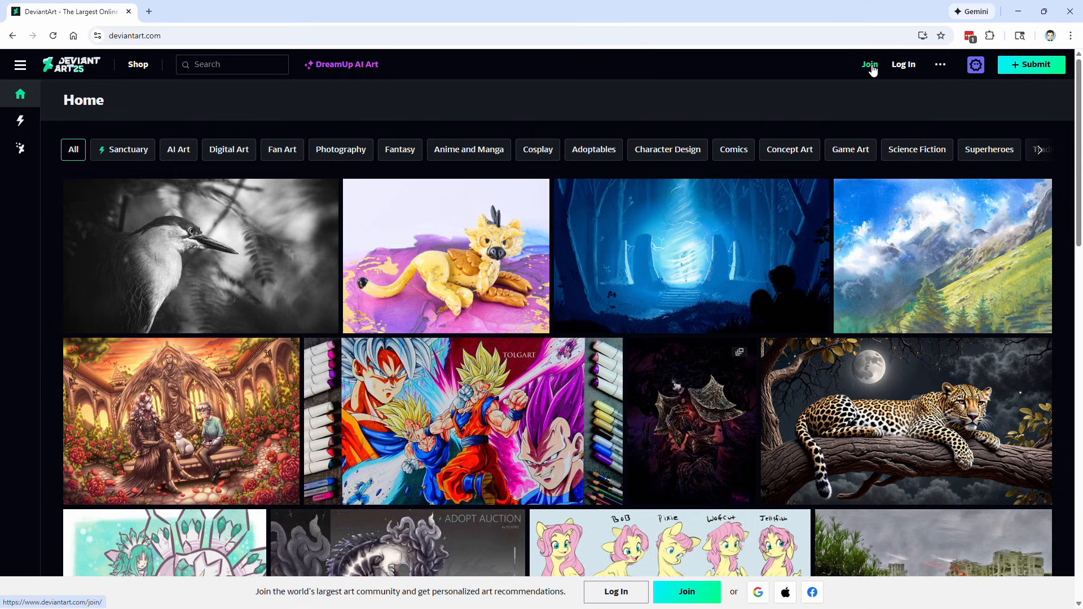
Step: Switch to DeviantArt in the browser, search for "cloud brush" and browse through the resulting brush sets
left_click(231, 64)
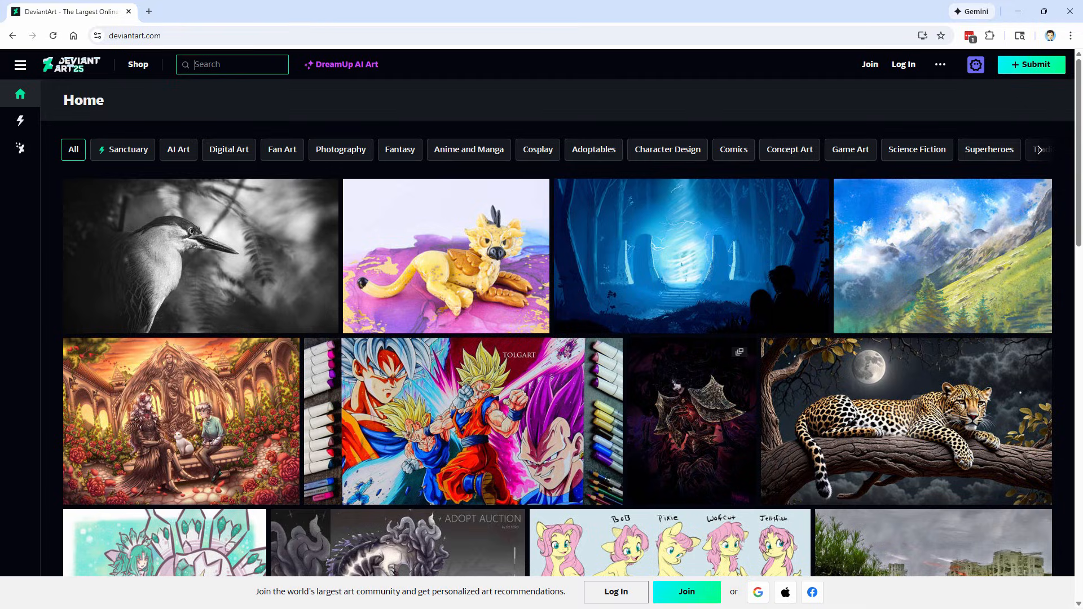
type("cloud brush")
key("Return")
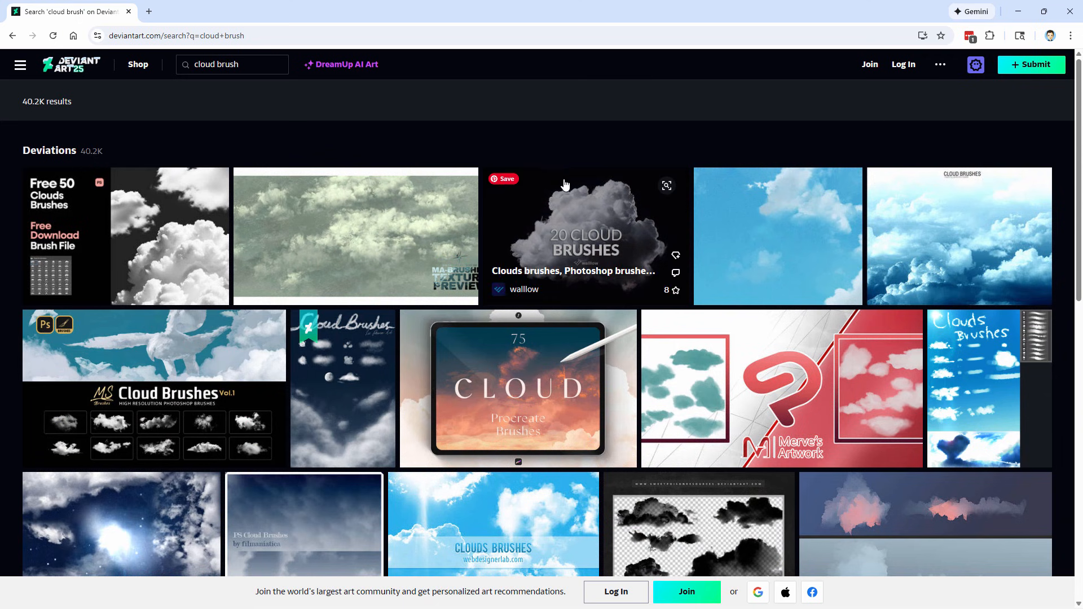
scroll(629, 164, "down", 6)
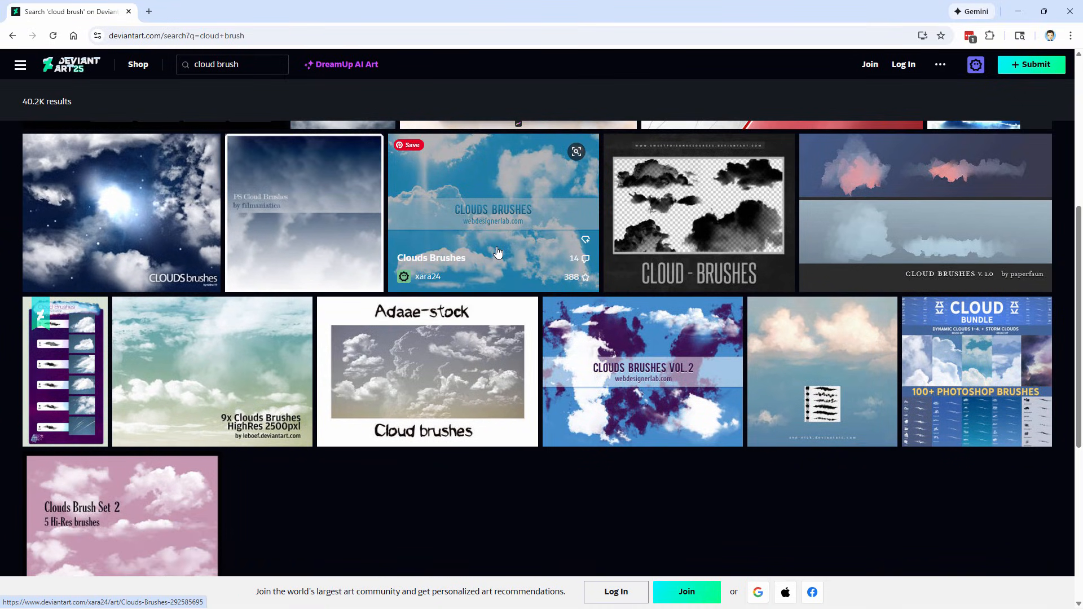
scroll(498, 252, "up", 5)
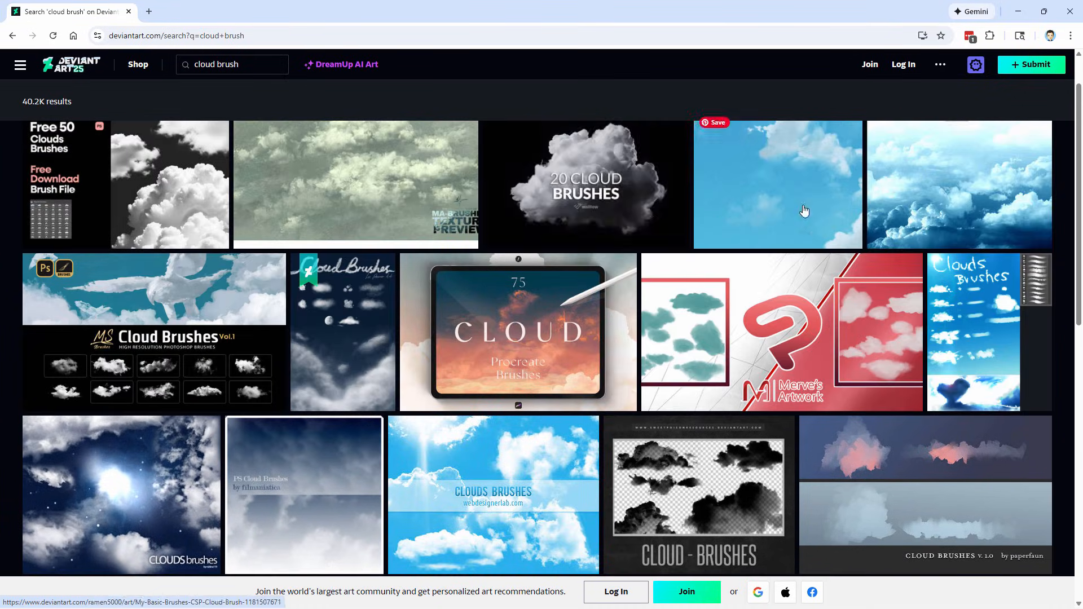
Step: Open the blue-sky "Cloud Brushes" set published Jun 4, 2006 and review its description and download option
left_click(952, 190)
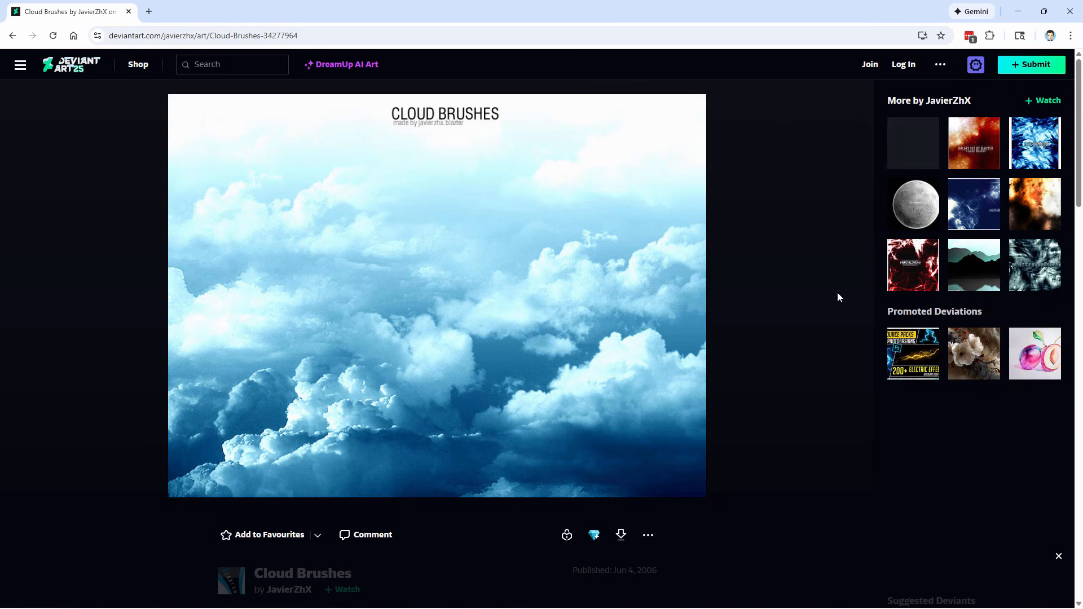
scroll(741, 355, "down", 4)
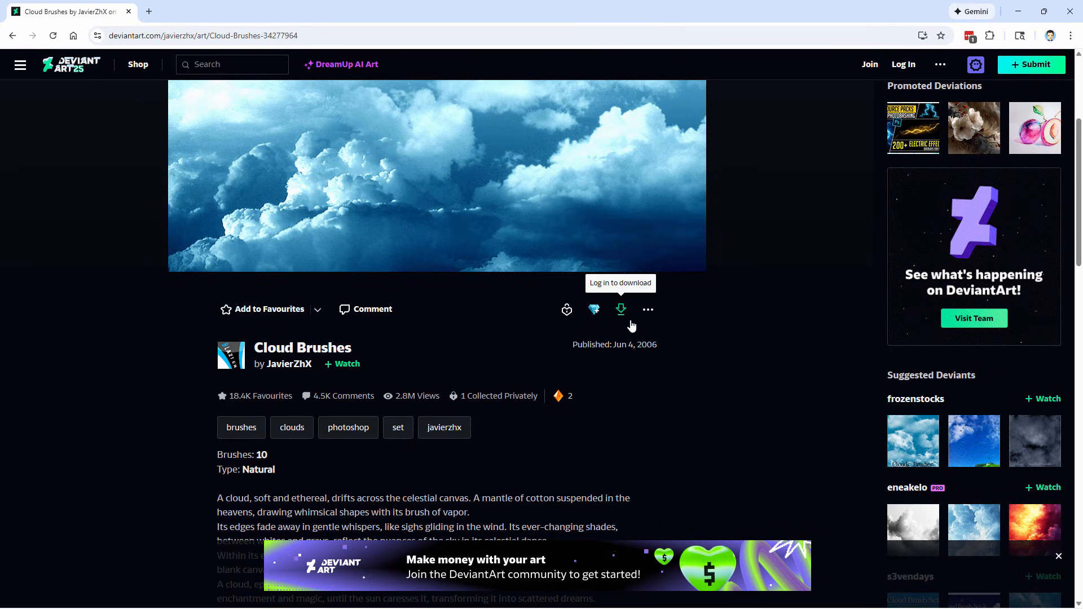
scroll(715, 327, "down", 2)
scroll(715, 328, "up", 6)
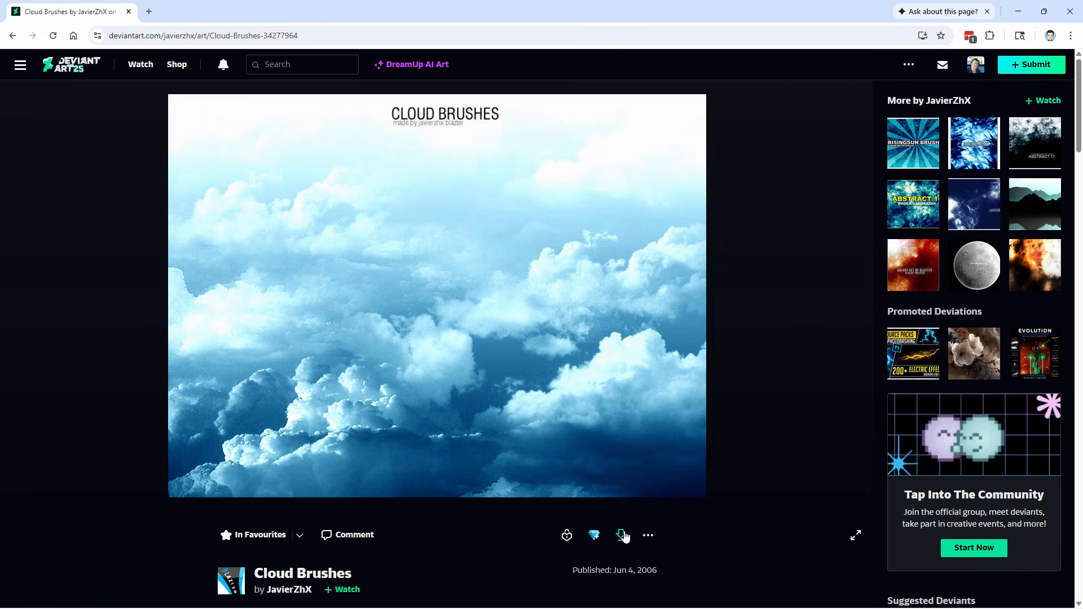
Step: Download the Cloud Brushes zip file into the How To Gurus > Photoshop Brushes folder on the E: drive
left_click(623, 536)
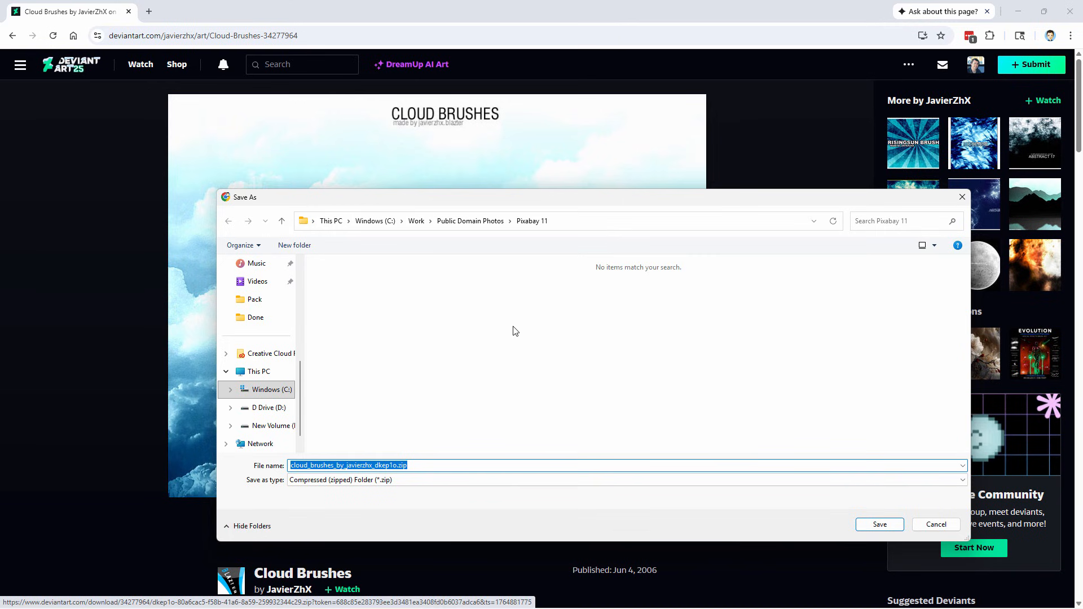
left_click_drag(602, 200, 557, 130)
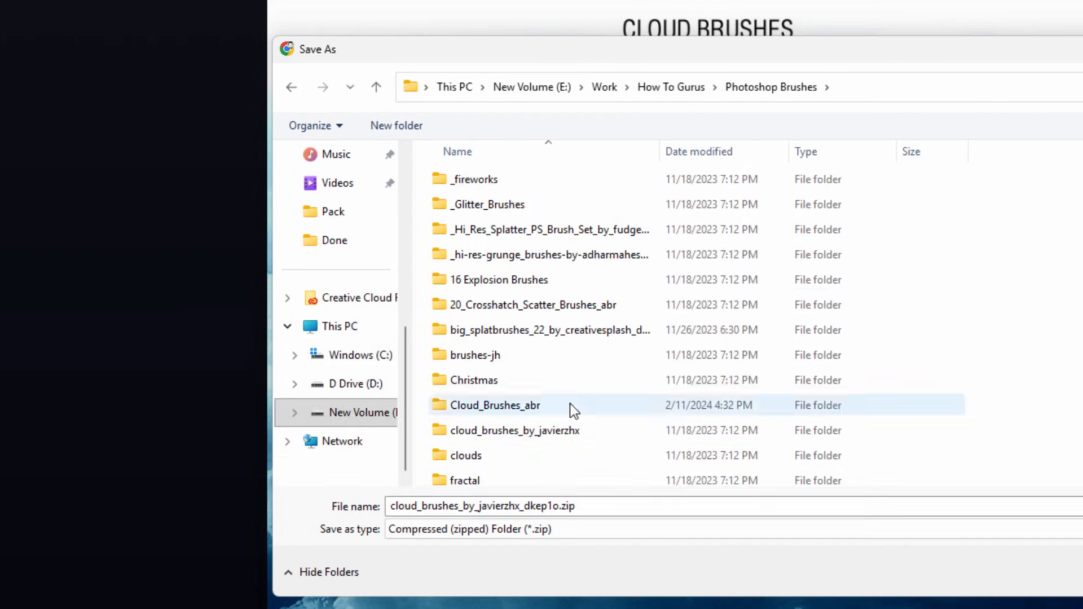
left_click(580, 509)
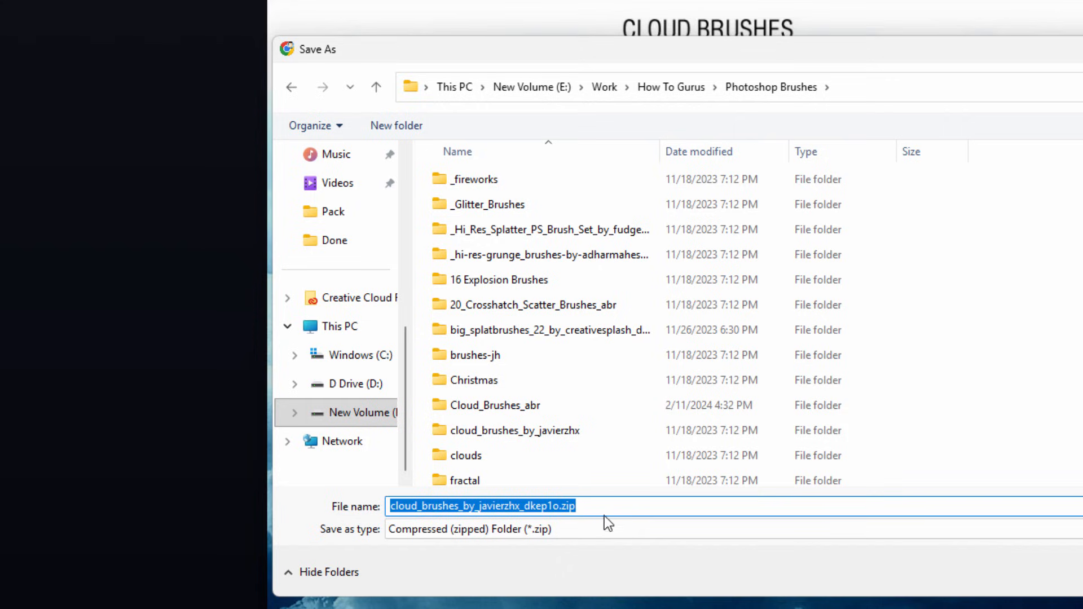
left_click(604, 515)
key("Return")
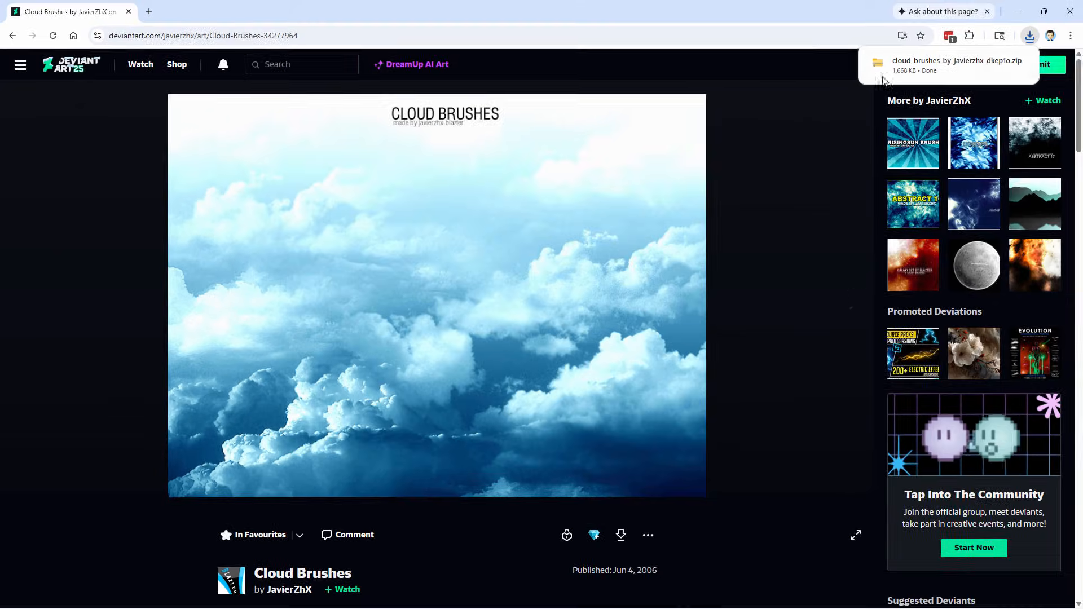
Step: Locate the downloaded Cloud Brushes zip ending in dkep1o in File Explorer and extract its contents
left_click(1000, 62)
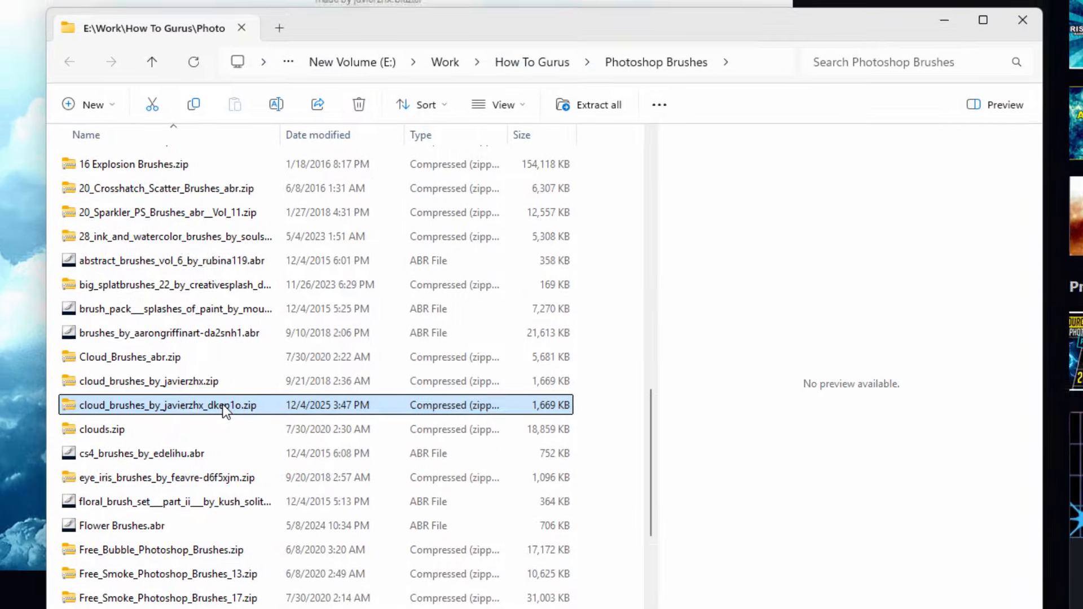
right_click(332, 389)
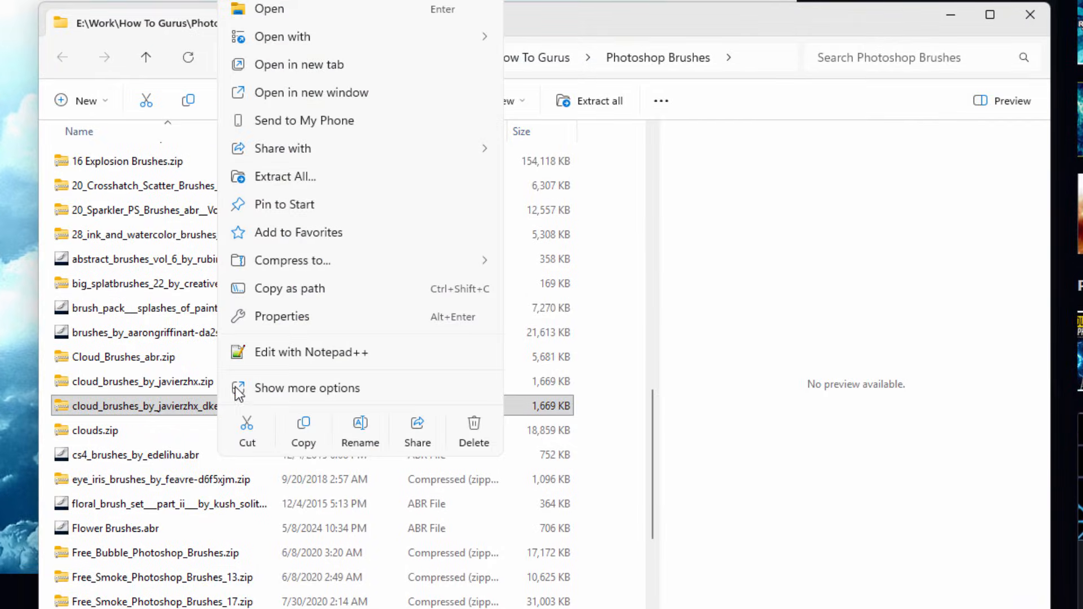
left_click(300, 172)
left_click(699, 449)
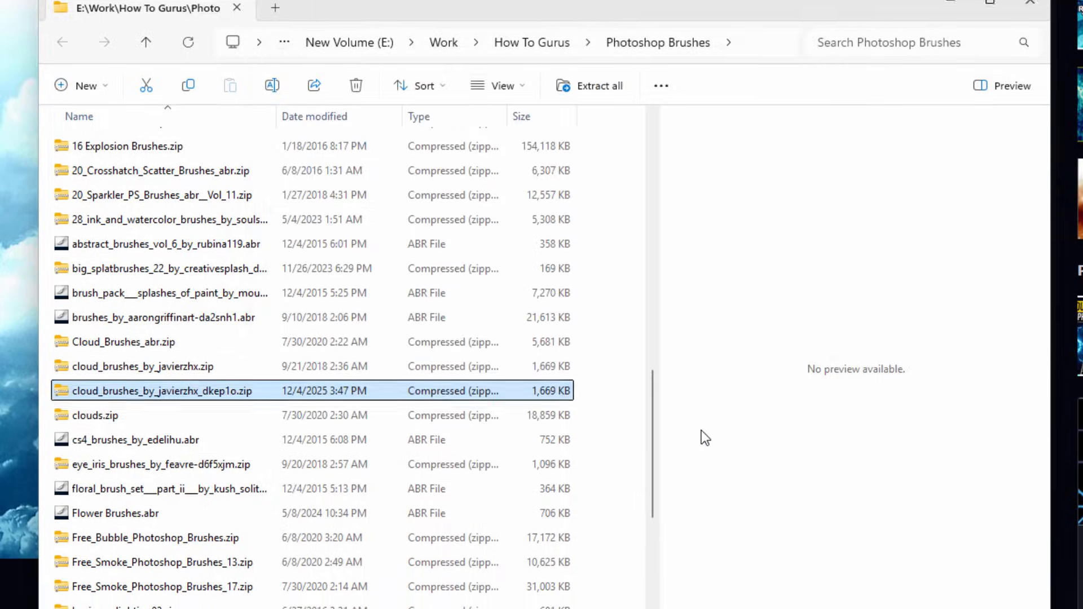
Step: Open the extracted Cloud Brushes folder ending in dkep1o and select the ABR brush file inside
scroll(290, 250, "down", 5)
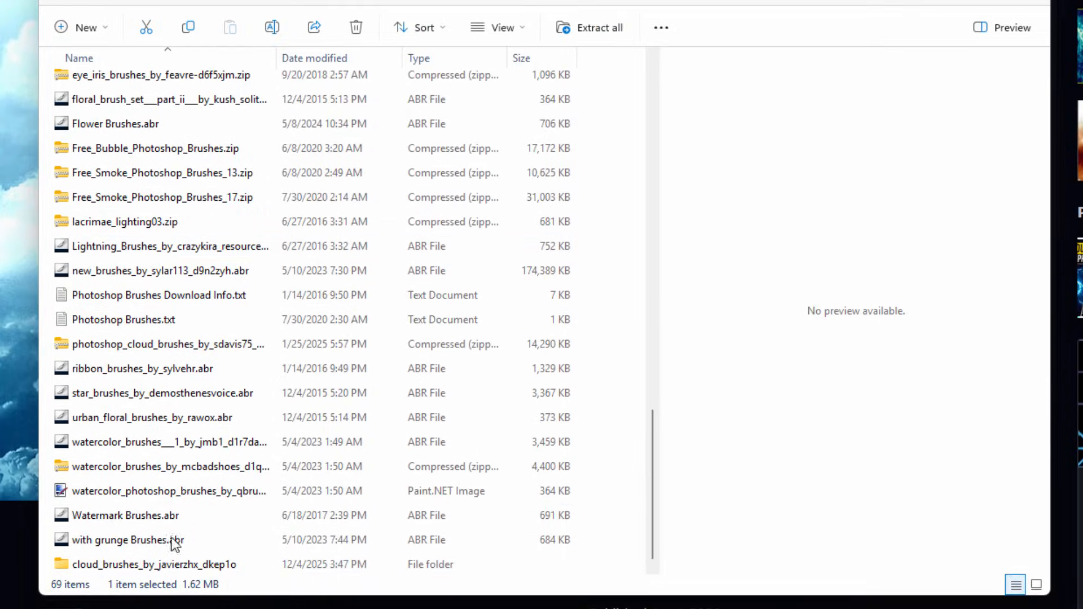
left_click(108, 565)
double_click(88, 563)
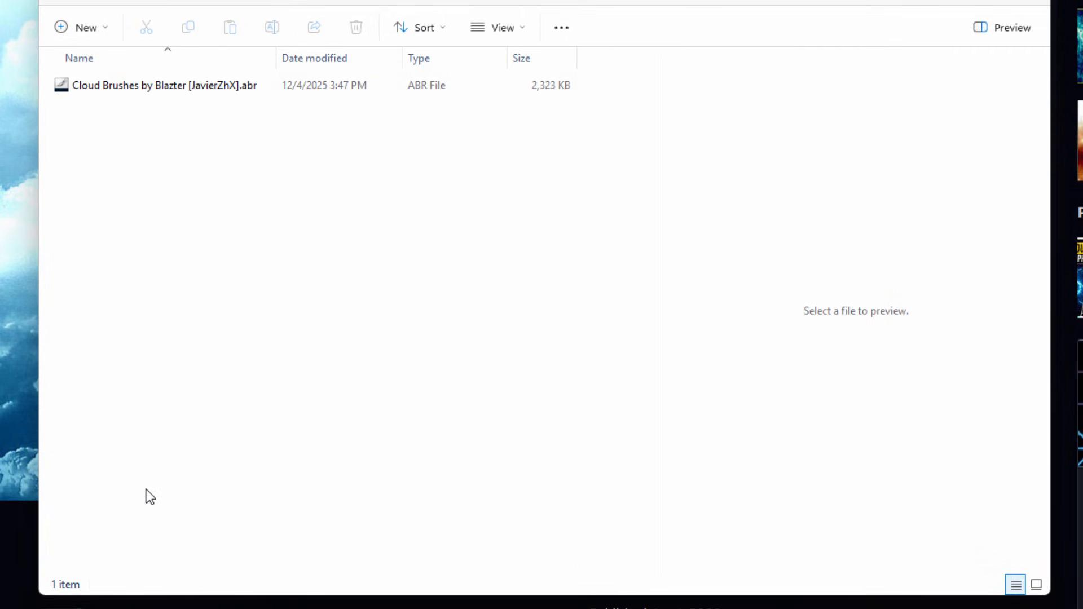
left_click(193, 84)
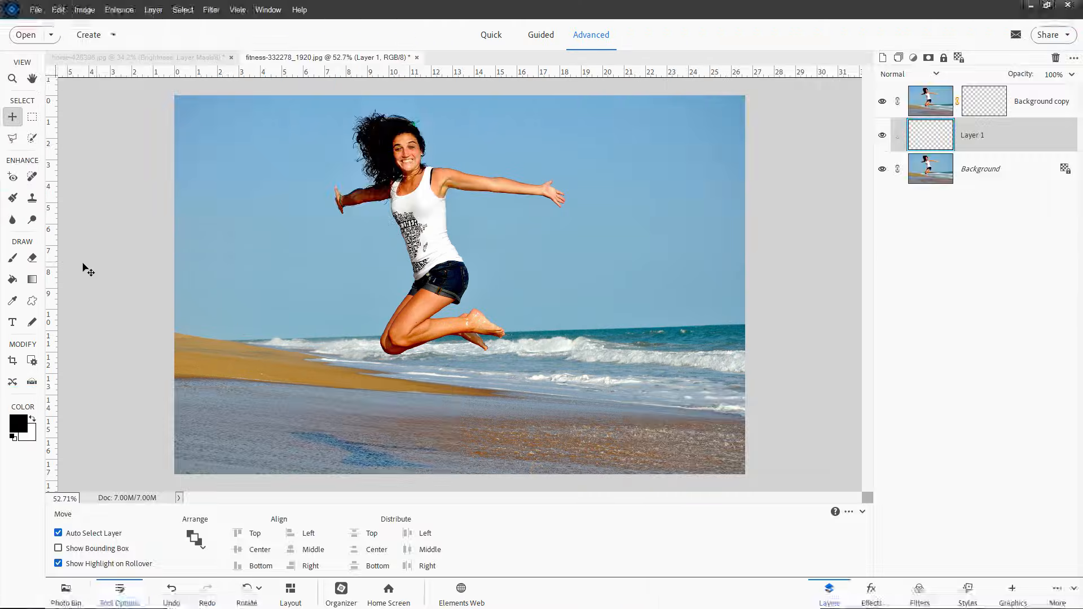
Step: Back in Photoshop Elements, activate the Brush tool with a white foreground and start Load Brushes without saving changes to the current brushes
left_click(12, 258)
left_click(33, 421)
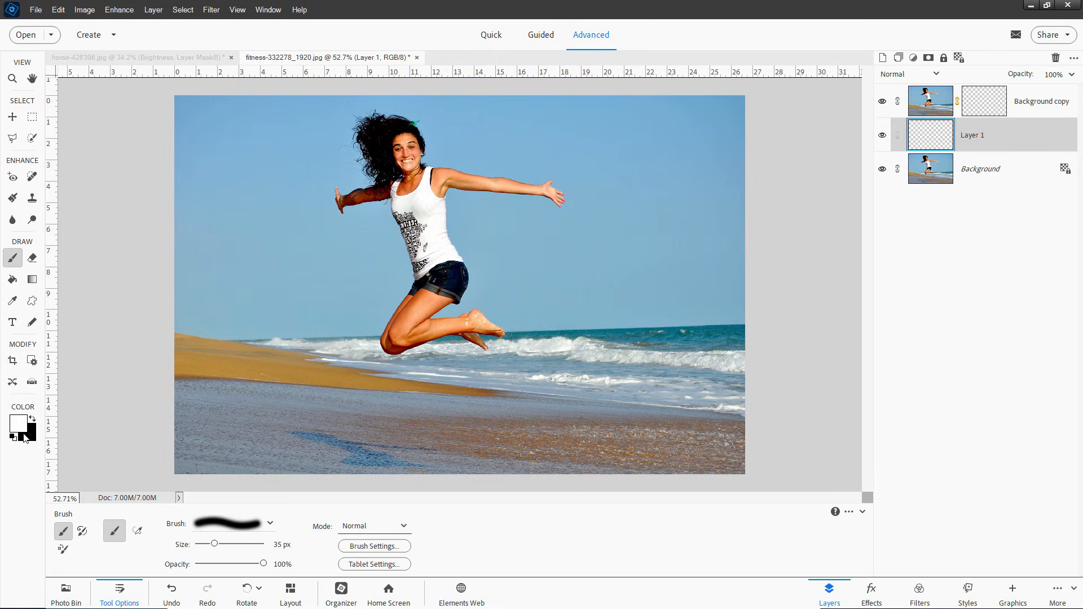
left_click(271, 524)
left_click(287, 393)
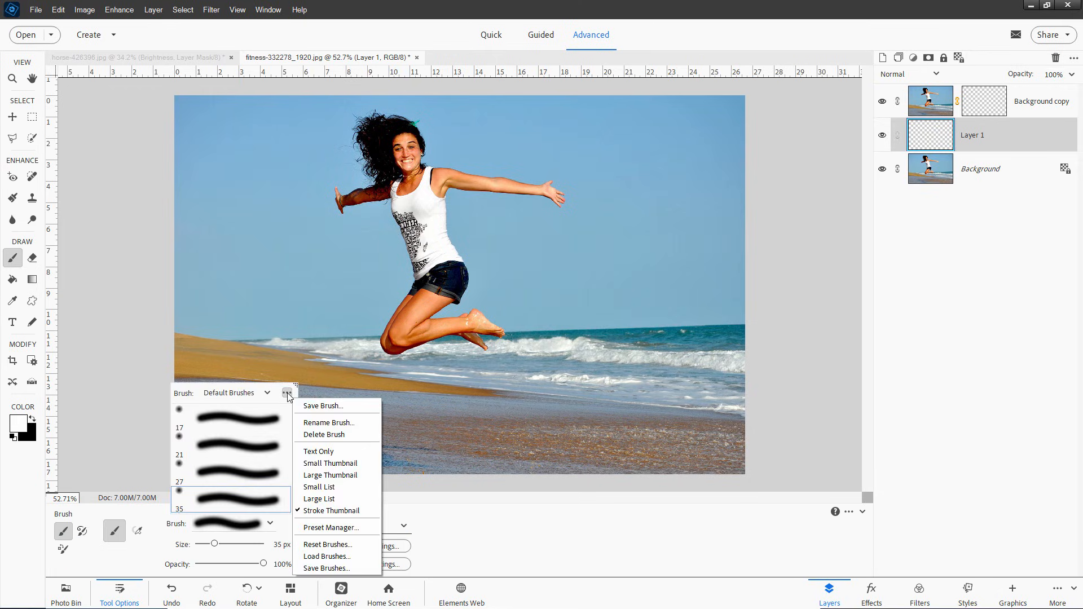
left_click(345, 557)
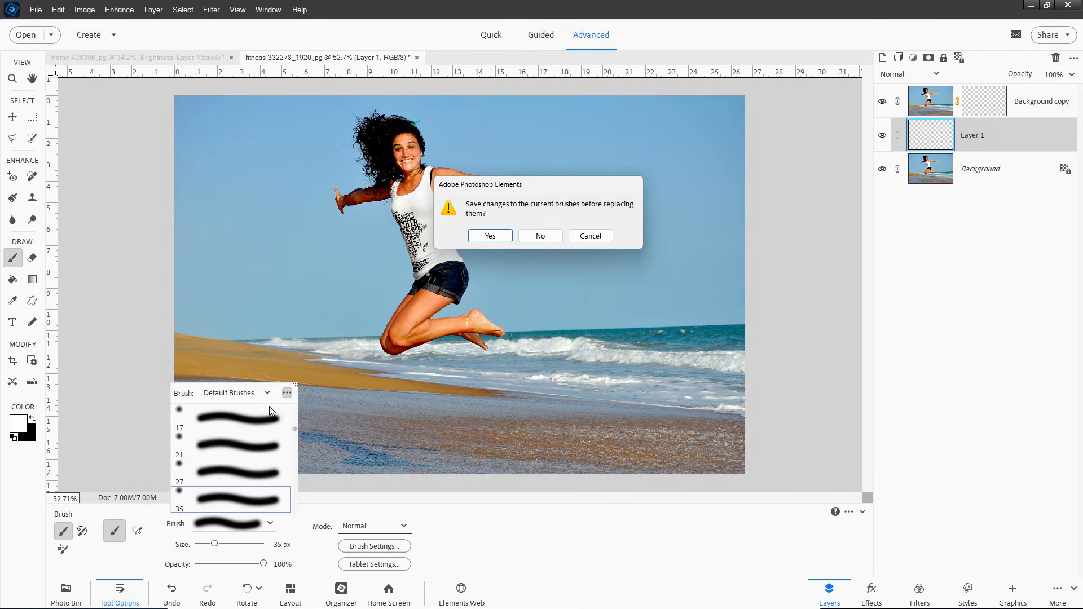
left_click(541, 236)
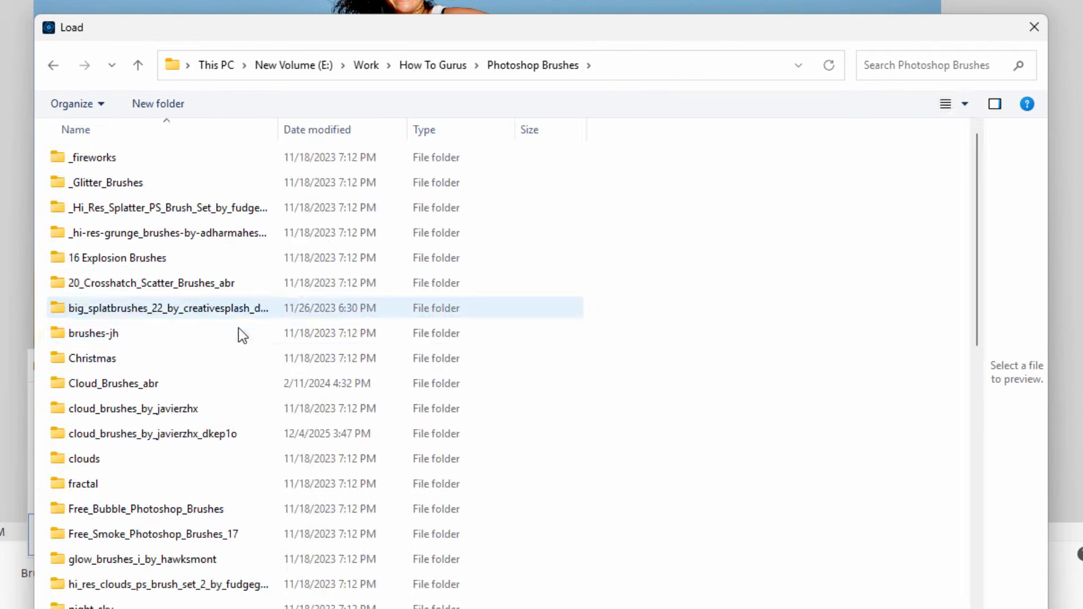
Step: Load the Cloud Brushes ABR file from the extracted folder ending in dkep1o within Photoshop Brushes
scroll(236, 325, "down", 3)
scroll(236, 325, "down", 2)
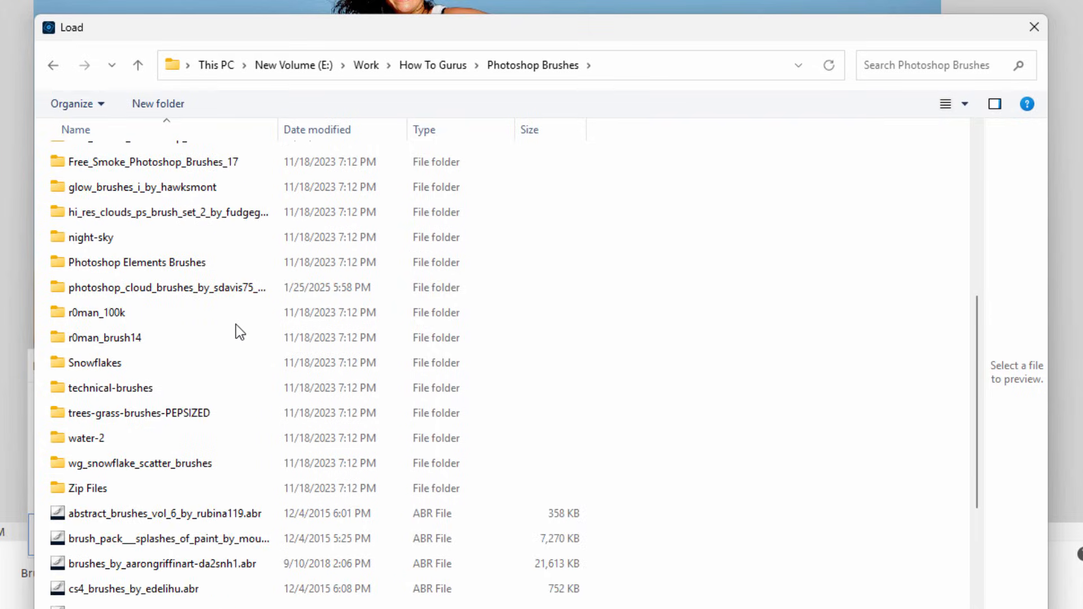
scroll(236, 325, "down", 1)
scroll(169, 305, "up", 4)
double_click(92, 281)
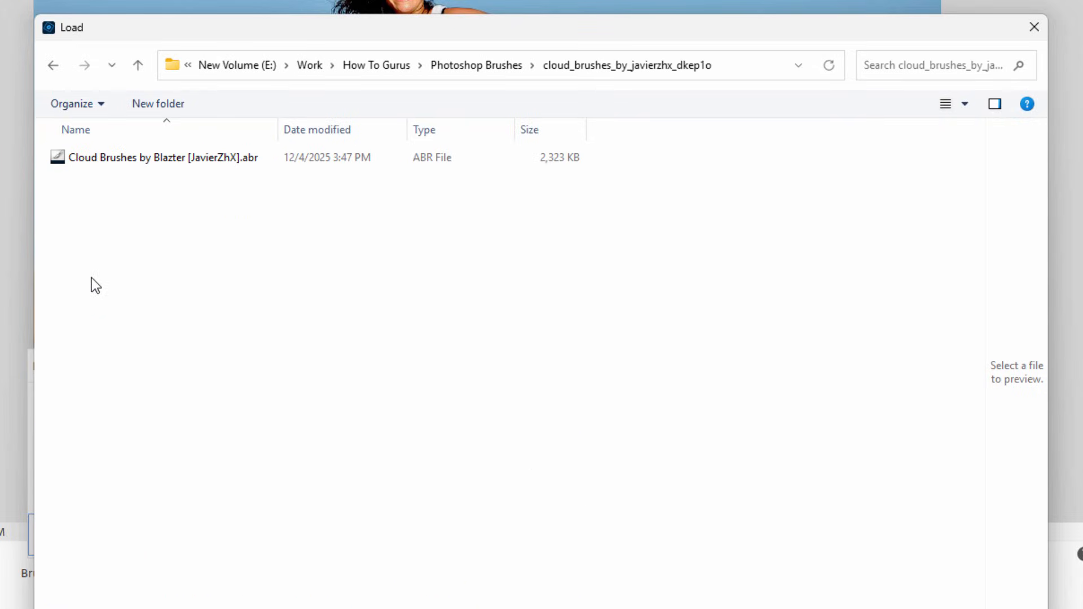
left_click(169, 157)
left_click(750, 595)
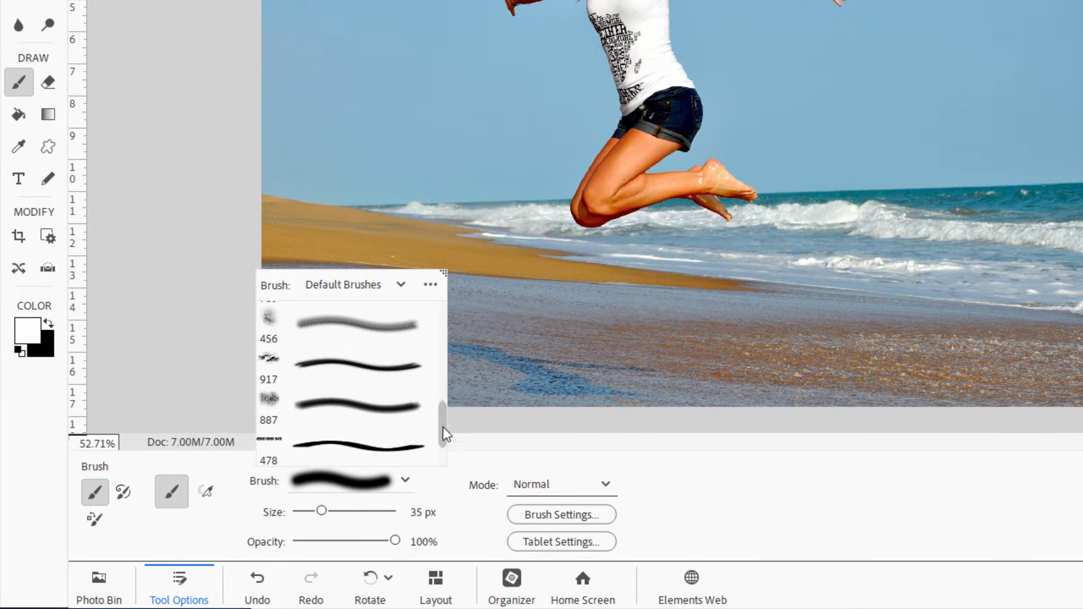
Step: Choose the 663 px cloud brush and stamp one white cloud on Layer 1 behind the woman's arm beside her hair
left_click(358, 368)
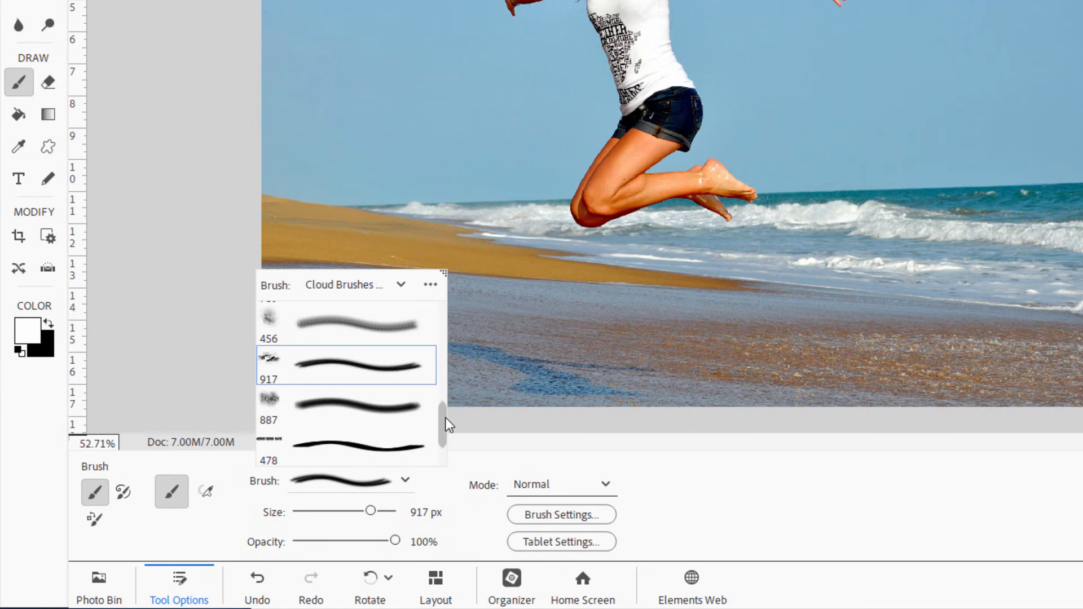
scroll(441, 344, "up", 3)
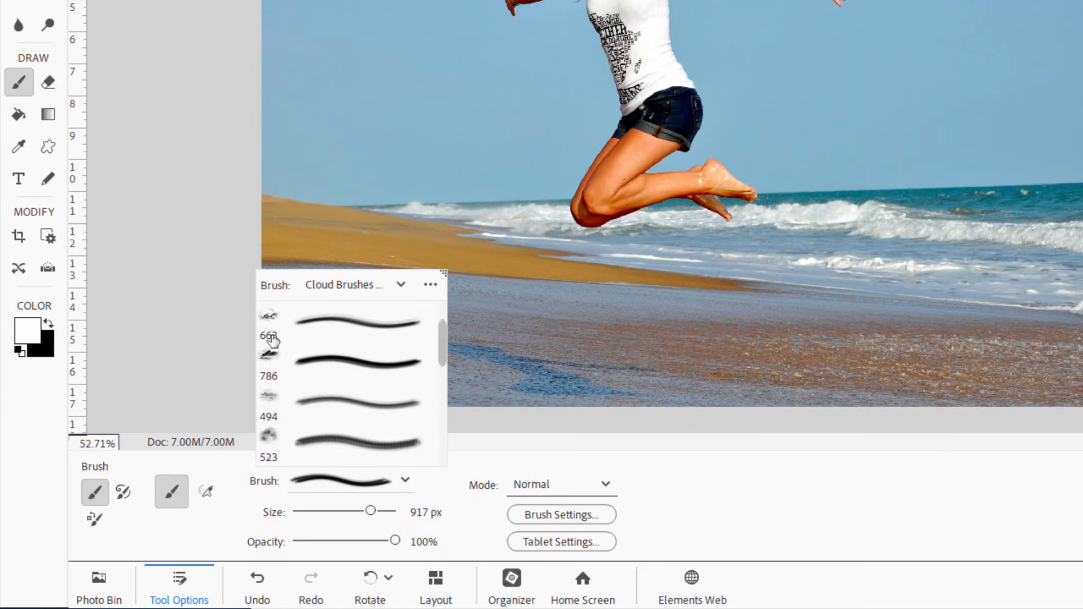
left_click(270, 316)
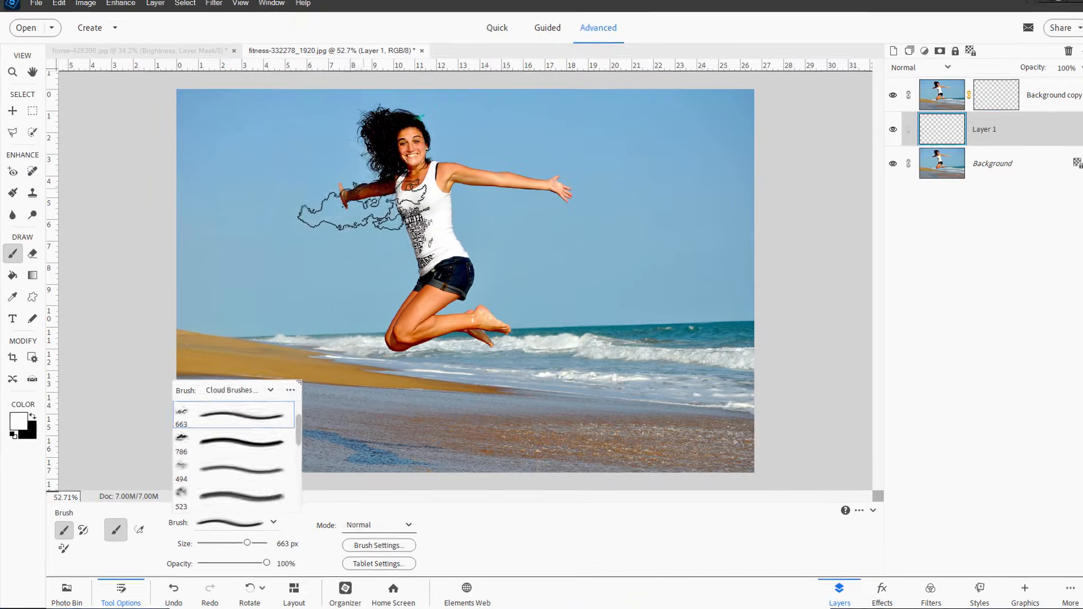
left_click(356, 193)
Step: Choose the 786 px cloud brush, stamp a cloud beneath the woman's long outstretched arm, and reopen the brush presets
left_click(272, 524)
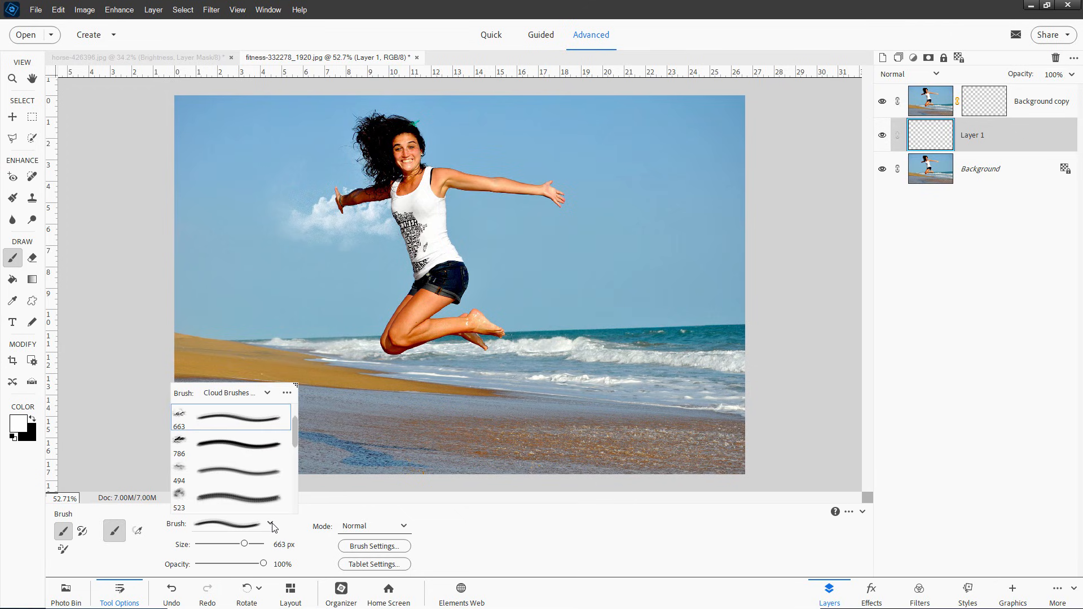
left_click(191, 453)
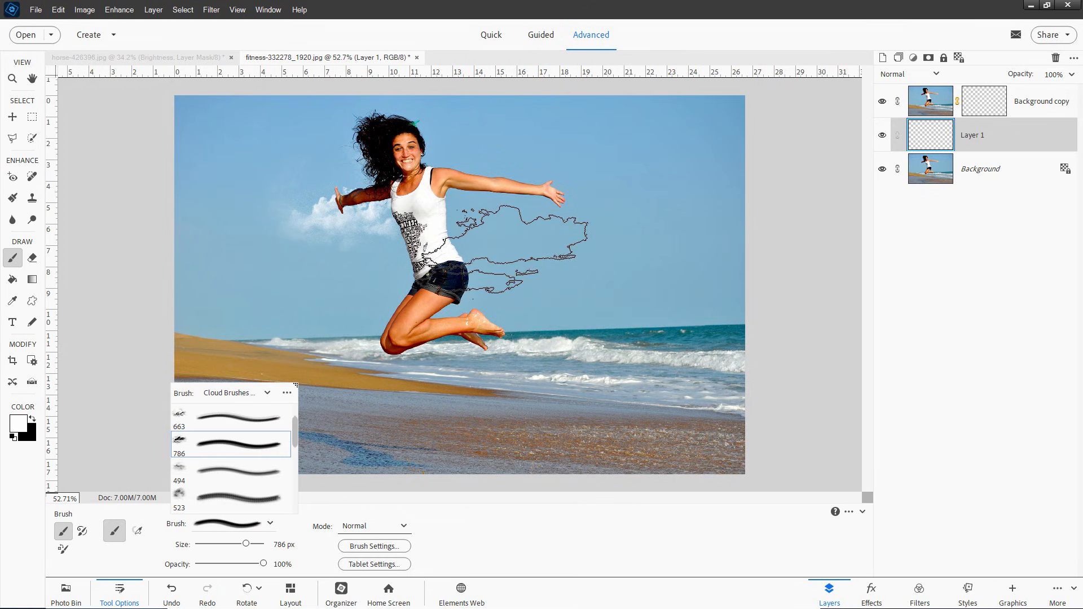
left_click(522, 248)
left_click(271, 524)
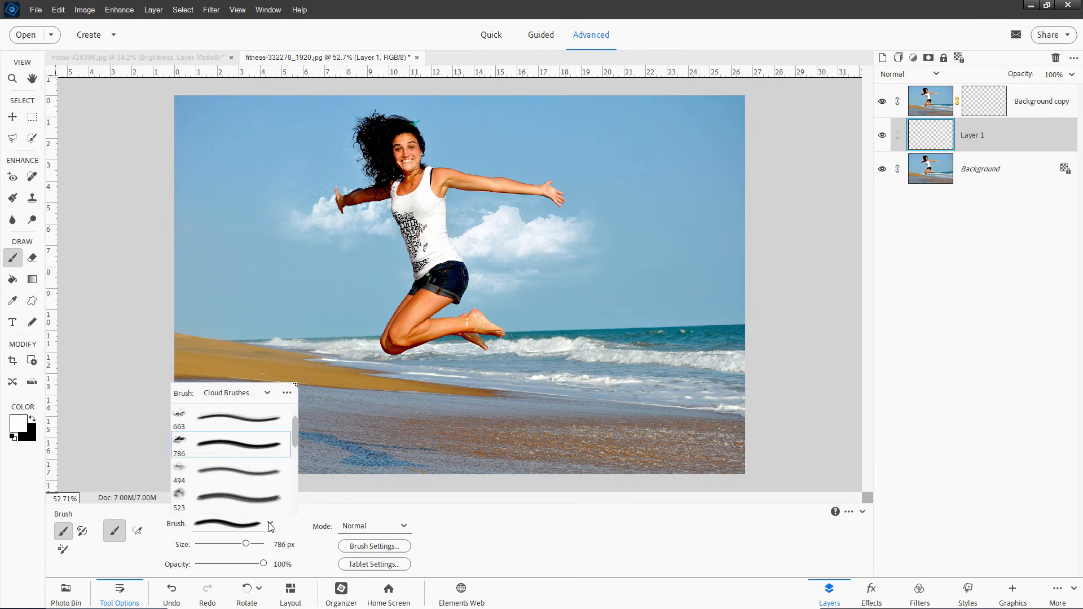
Step: Choose the 523 px cloud brush and stamp clouds in the sky's upper-left corner, below the woman's long outstretched arm, and beyond its hand
left_click(220, 502)
left_click(599, 255)
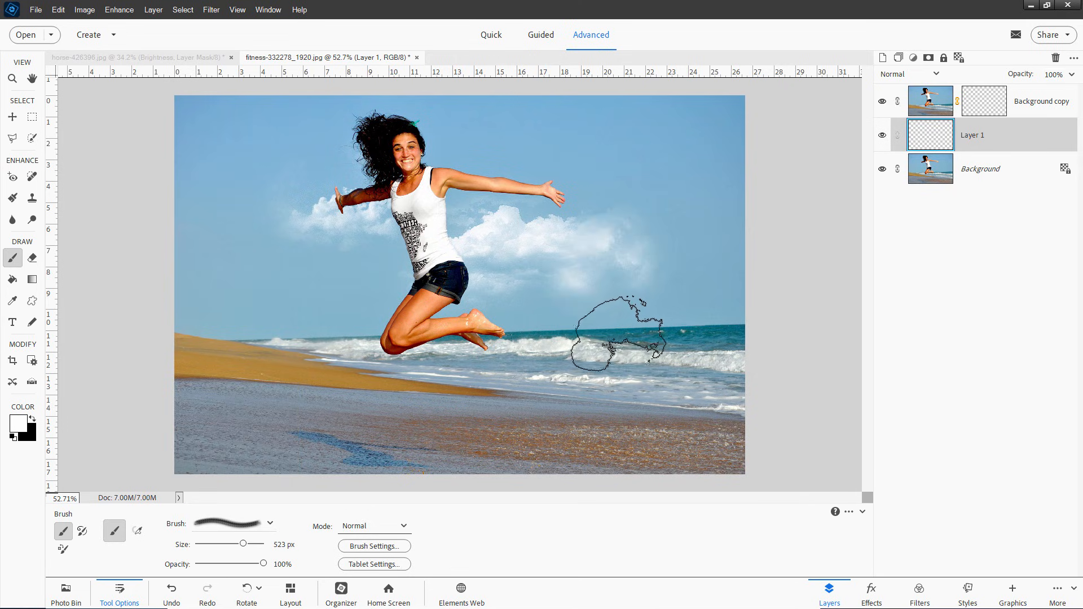
left_click(214, 135)
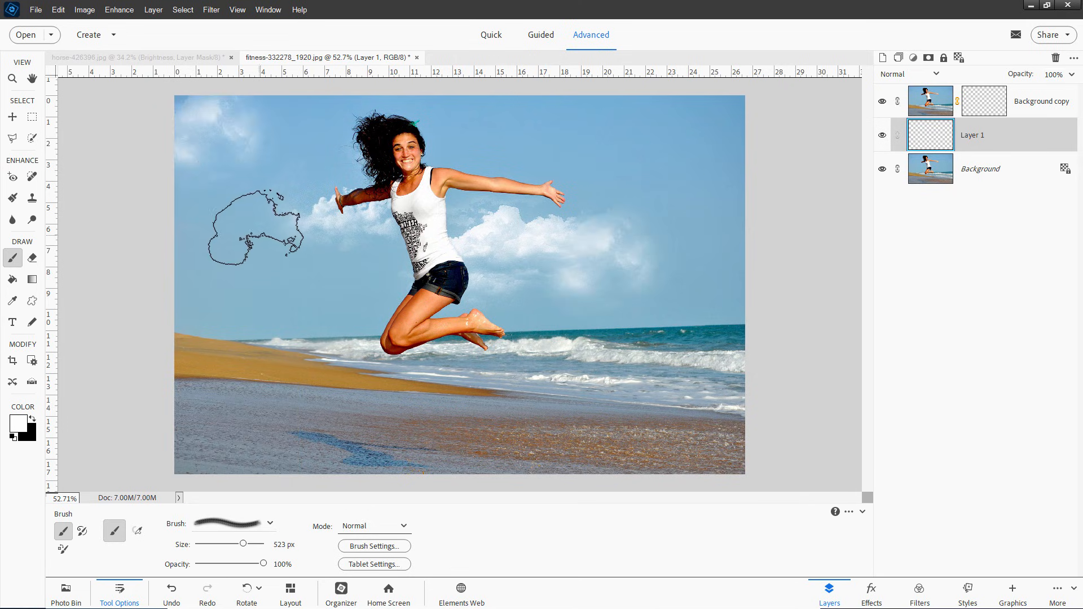
left_click(631, 203)
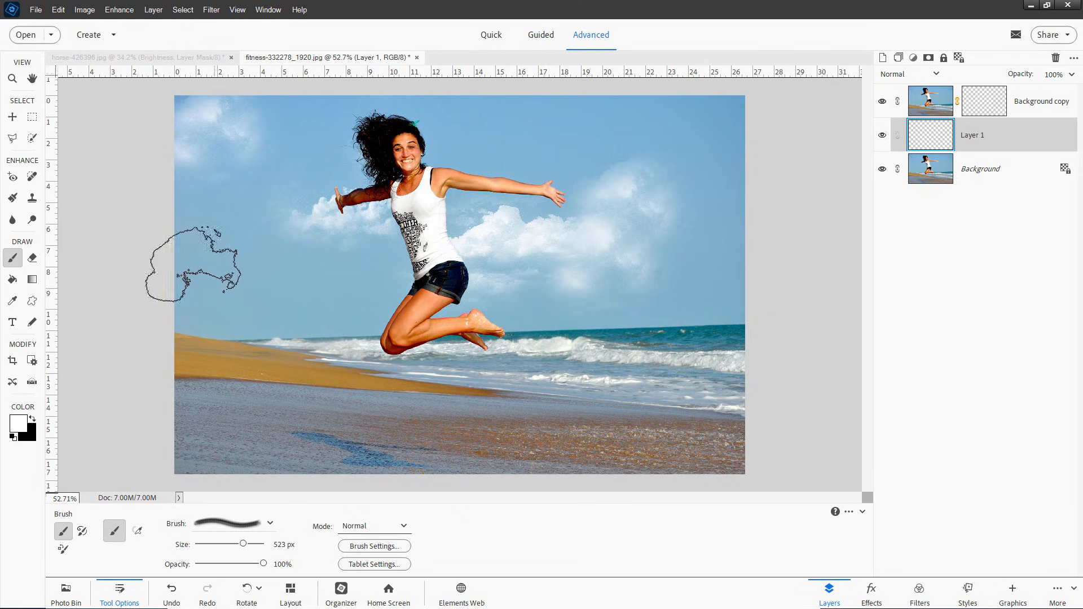
Step: Choose the 494 px cloud brush, enlarge it to 1083 px, stamp a wide cloud beneath the arm beside her hair, and activate the Move tool
left_click(271, 524)
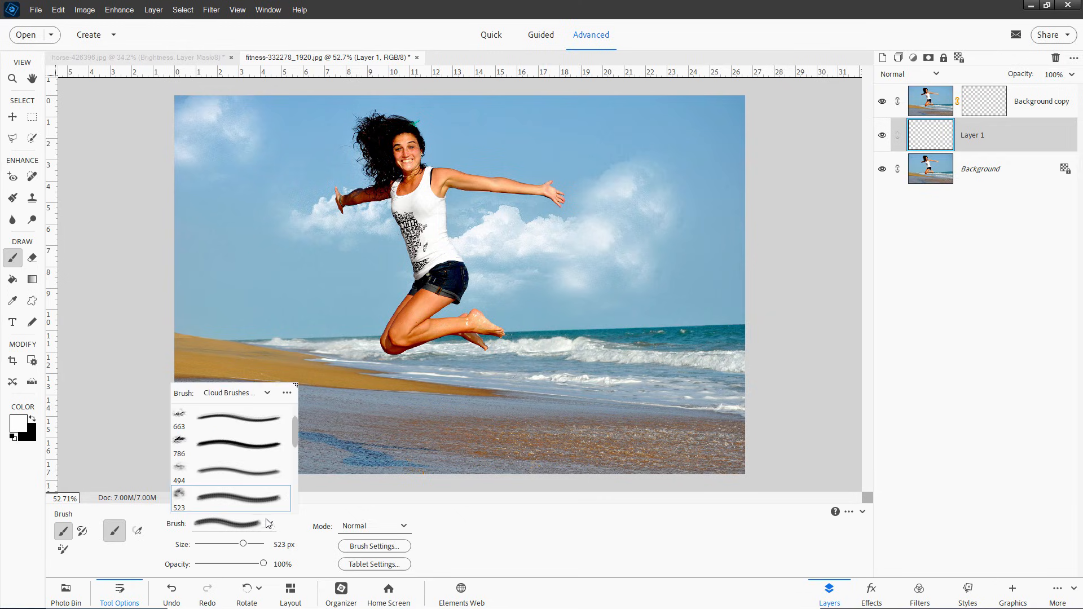
left_click(182, 471)
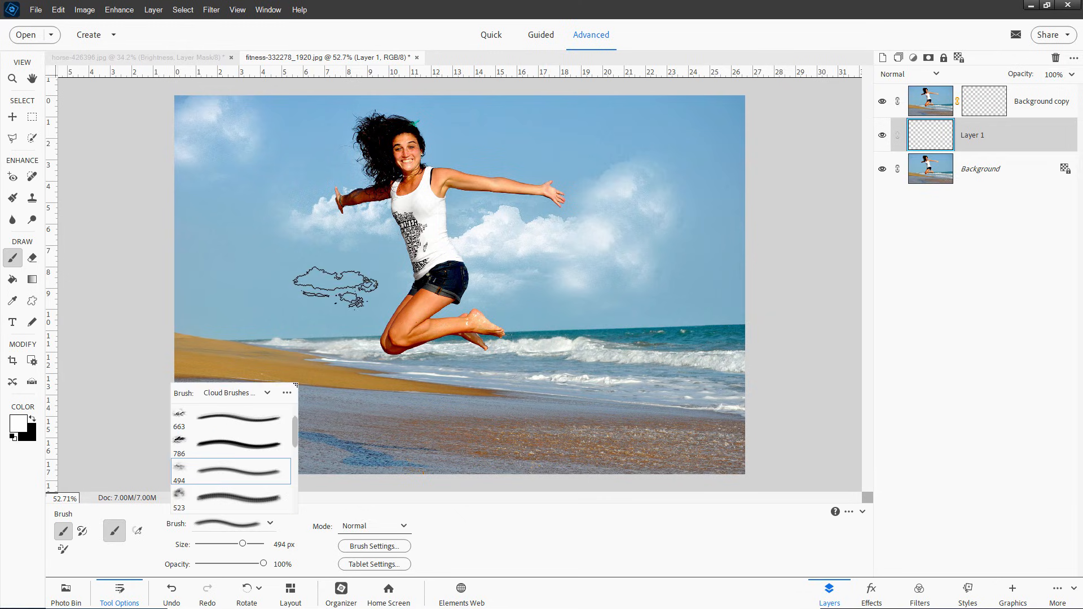
left_click_drag(249, 547, 249, 546)
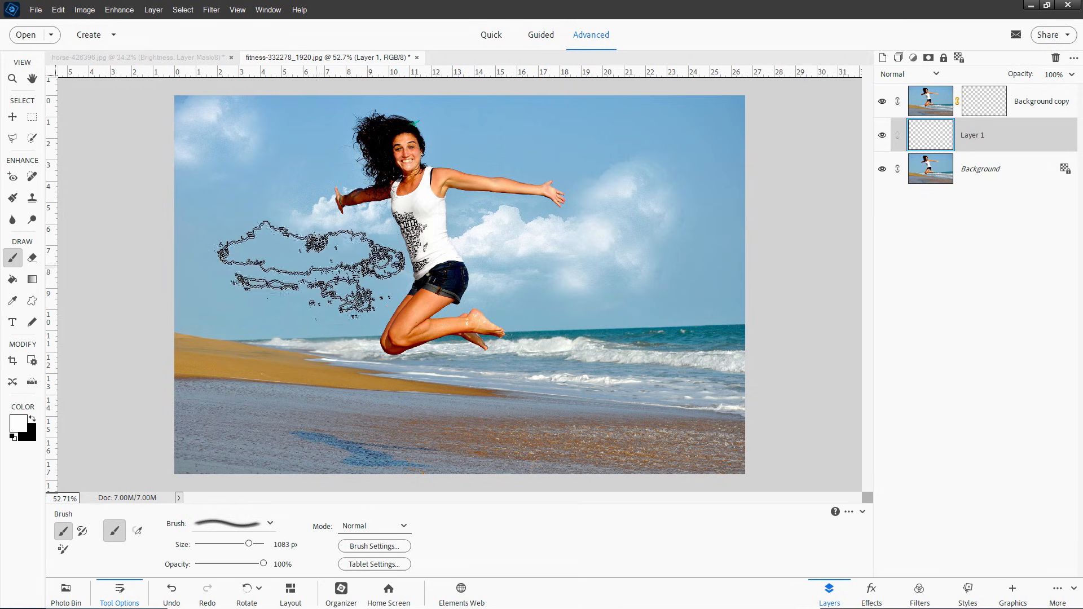
left_click(309, 264)
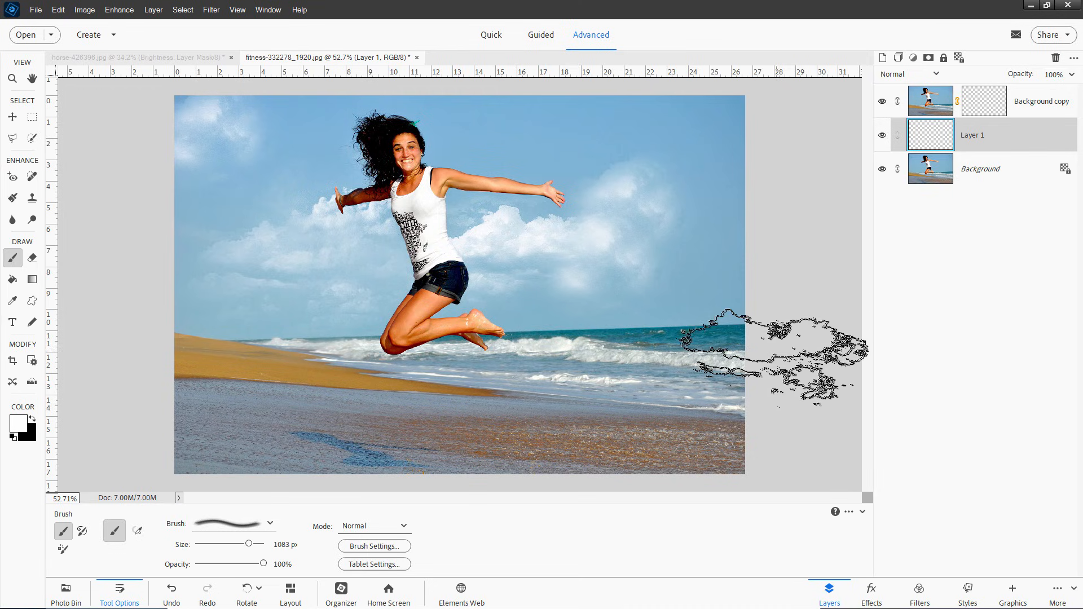
left_click(655, 214)
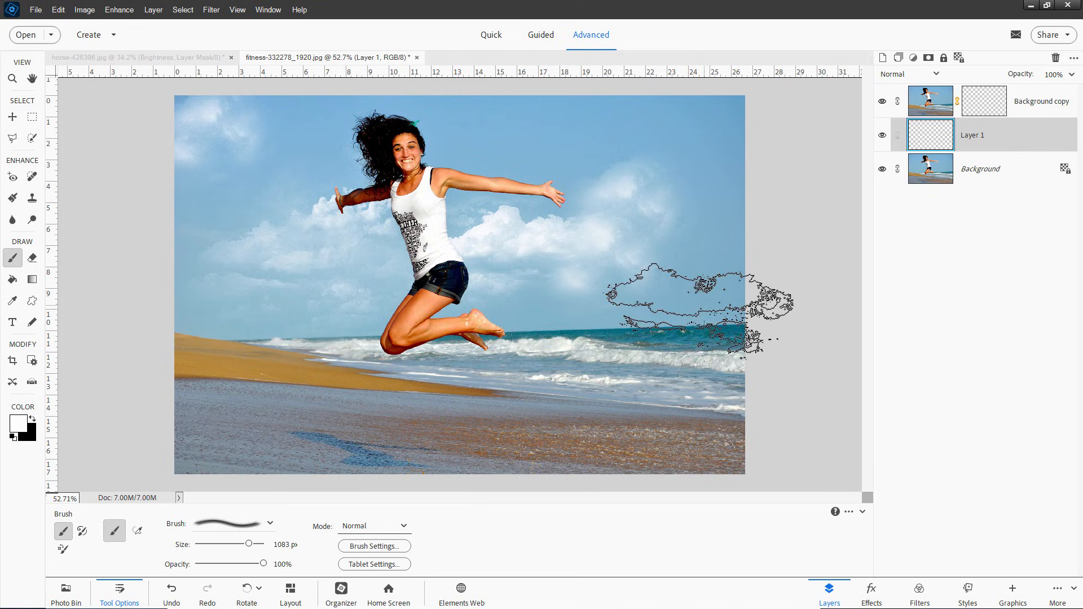
key("v")
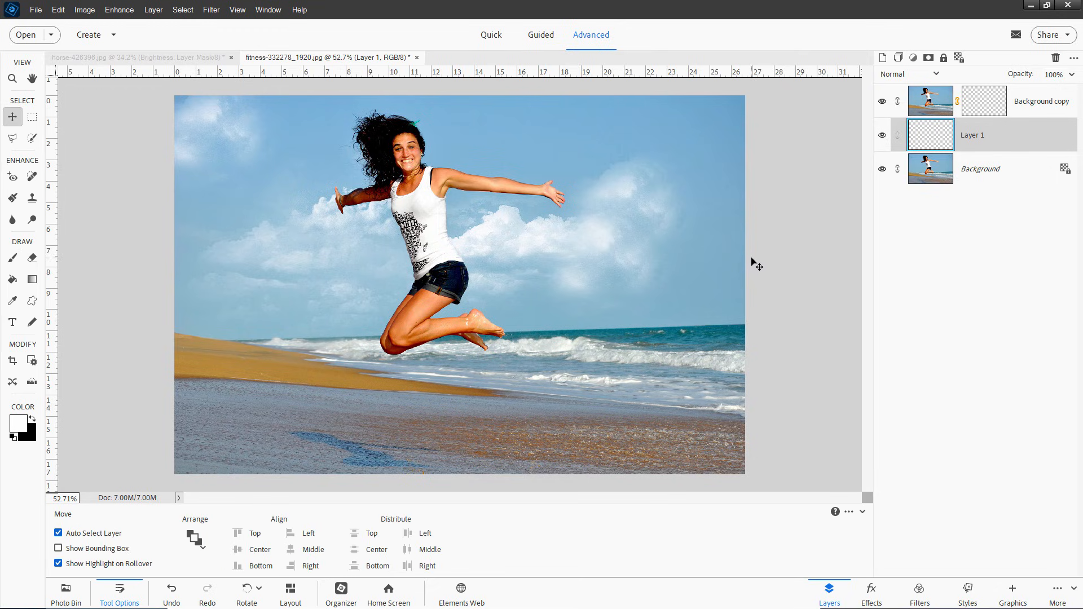
Step: Show the open files and compare the finished horse, woman-with-dog and jumping-woman composites, ending on the jumping woman
left_click(66, 593)
left_click(161, 555)
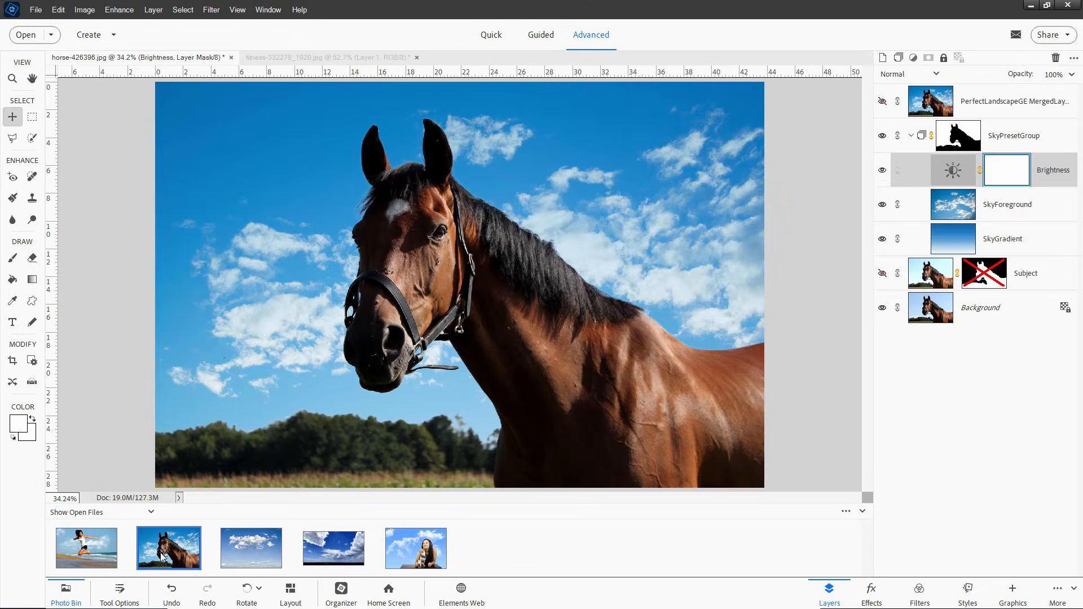
left_click(427, 545)
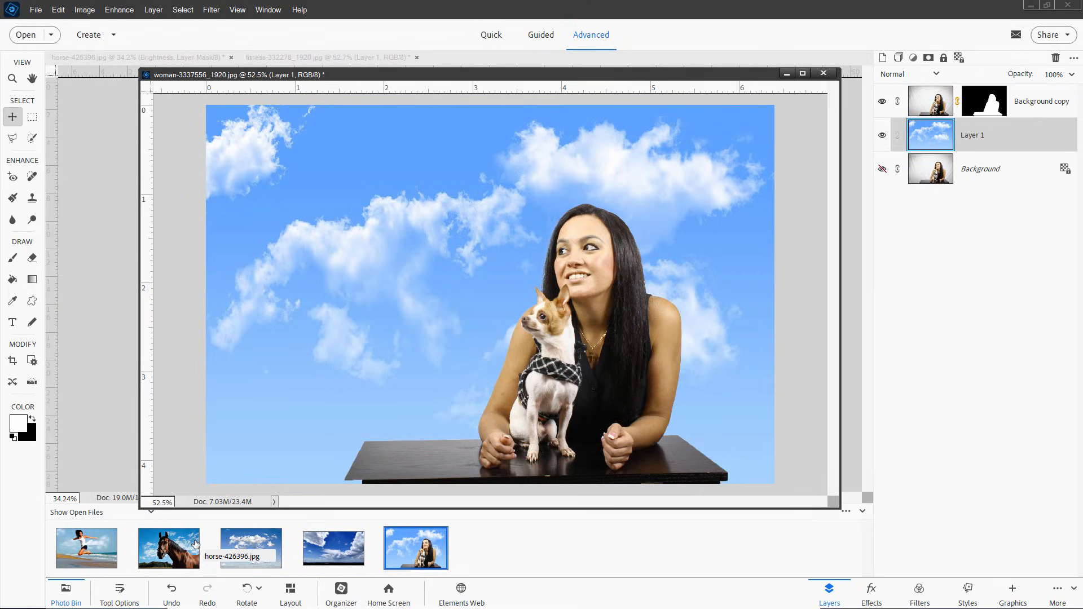
left_click(87, 548)
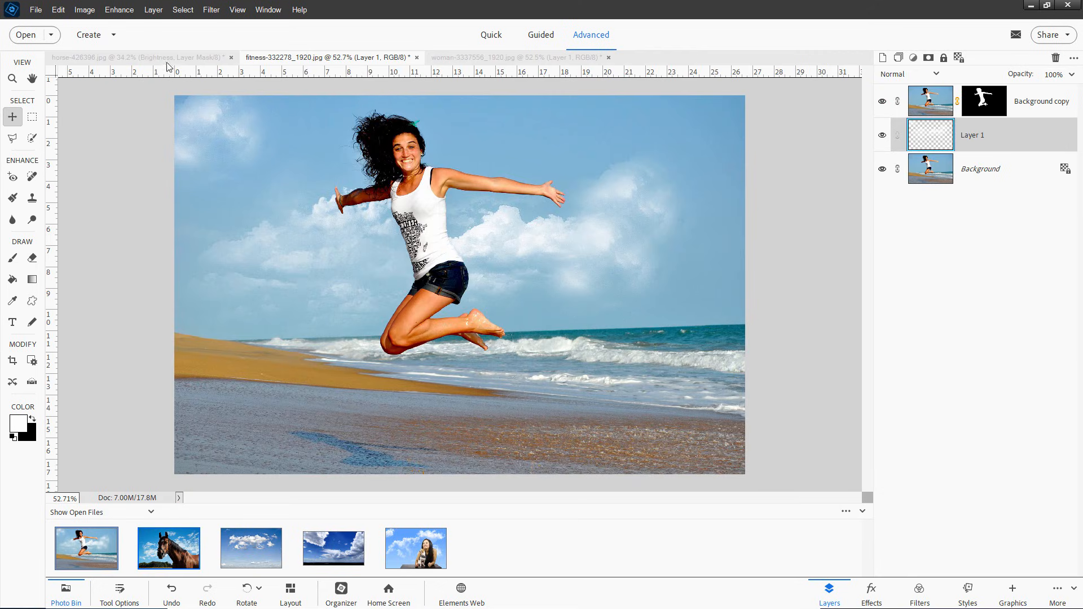
left_click(160, 58)
left_click(333, 57)
left_click(490, 57)
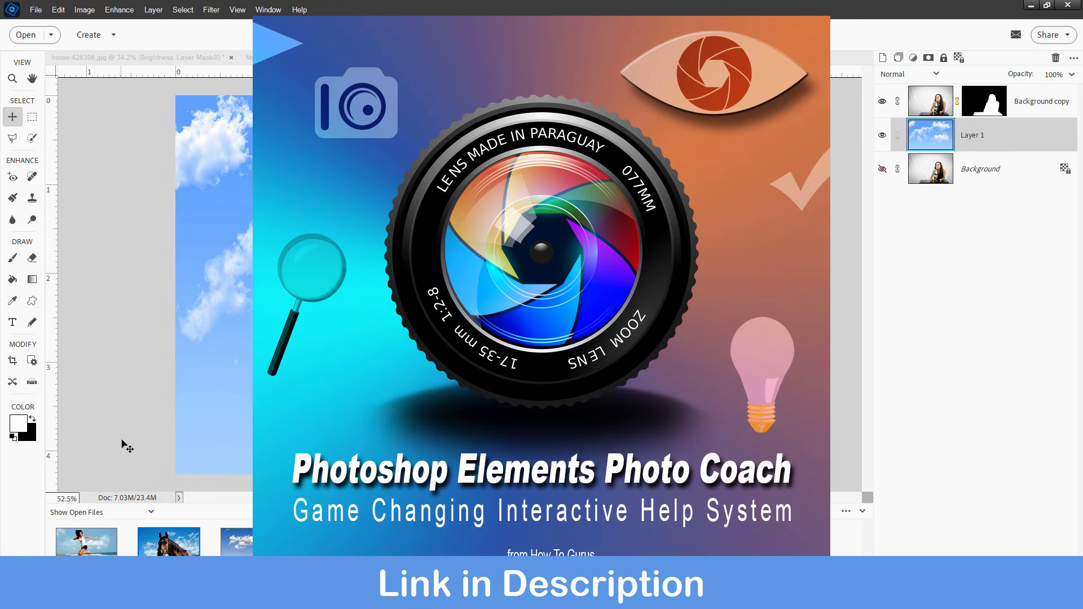
left_click(113, 552)
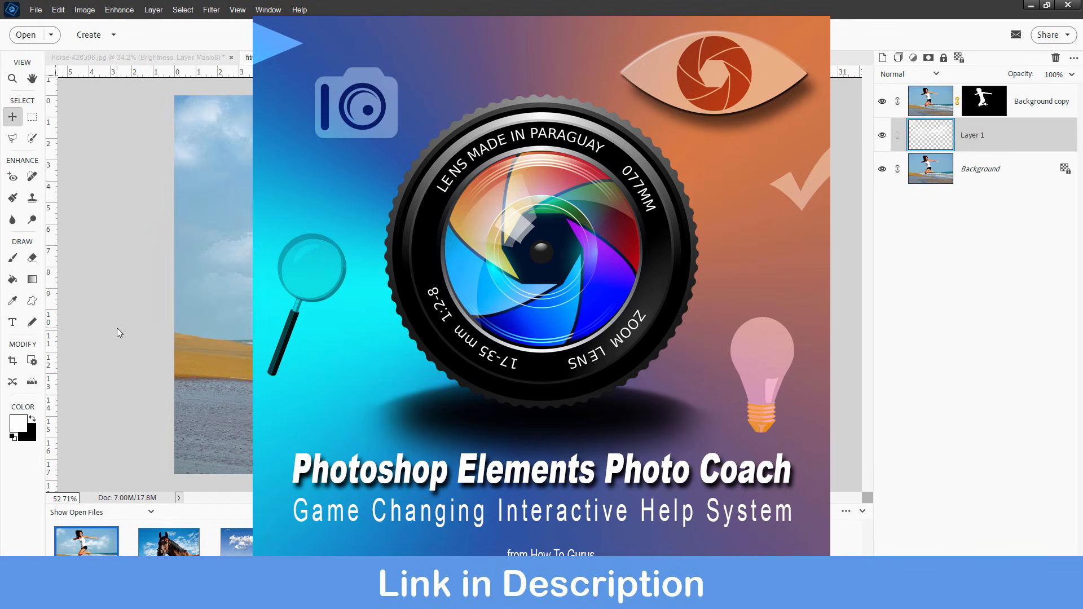